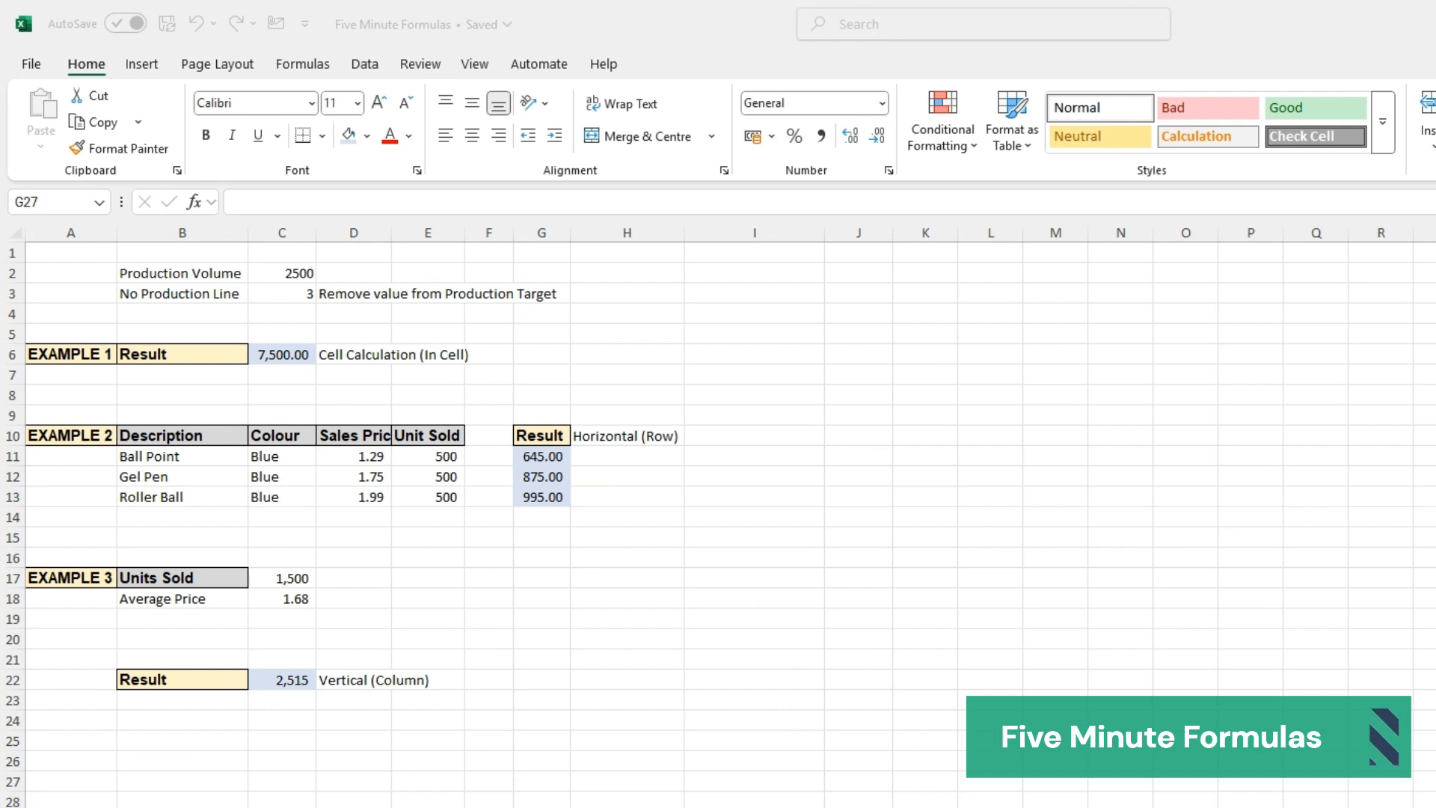
# - Clear the existing results of all three examples in cells C6, G11:G13 and C22
pyautogui.click(1144, 688)
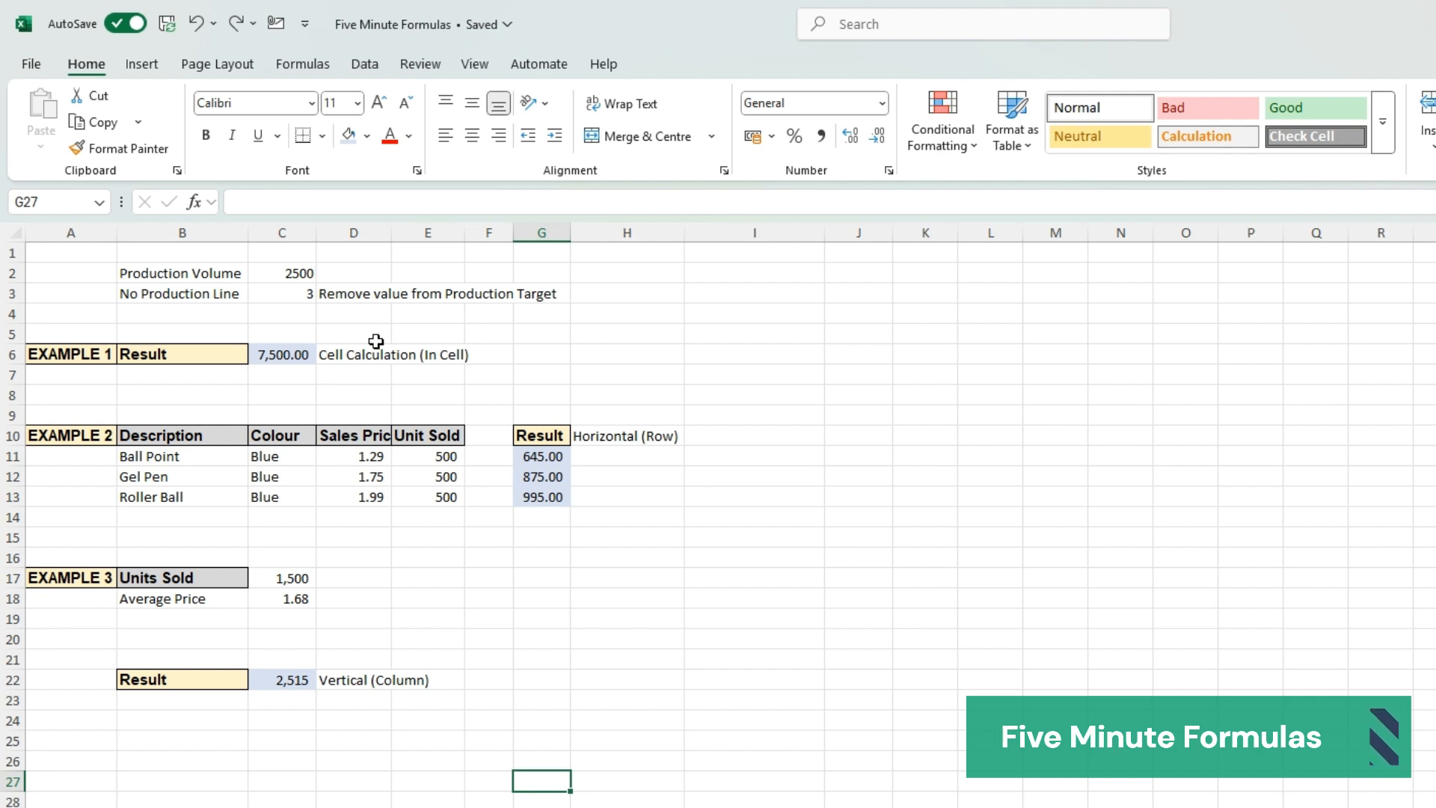
pyautogui.click(298, 354)
pyautogui.press('Delete')
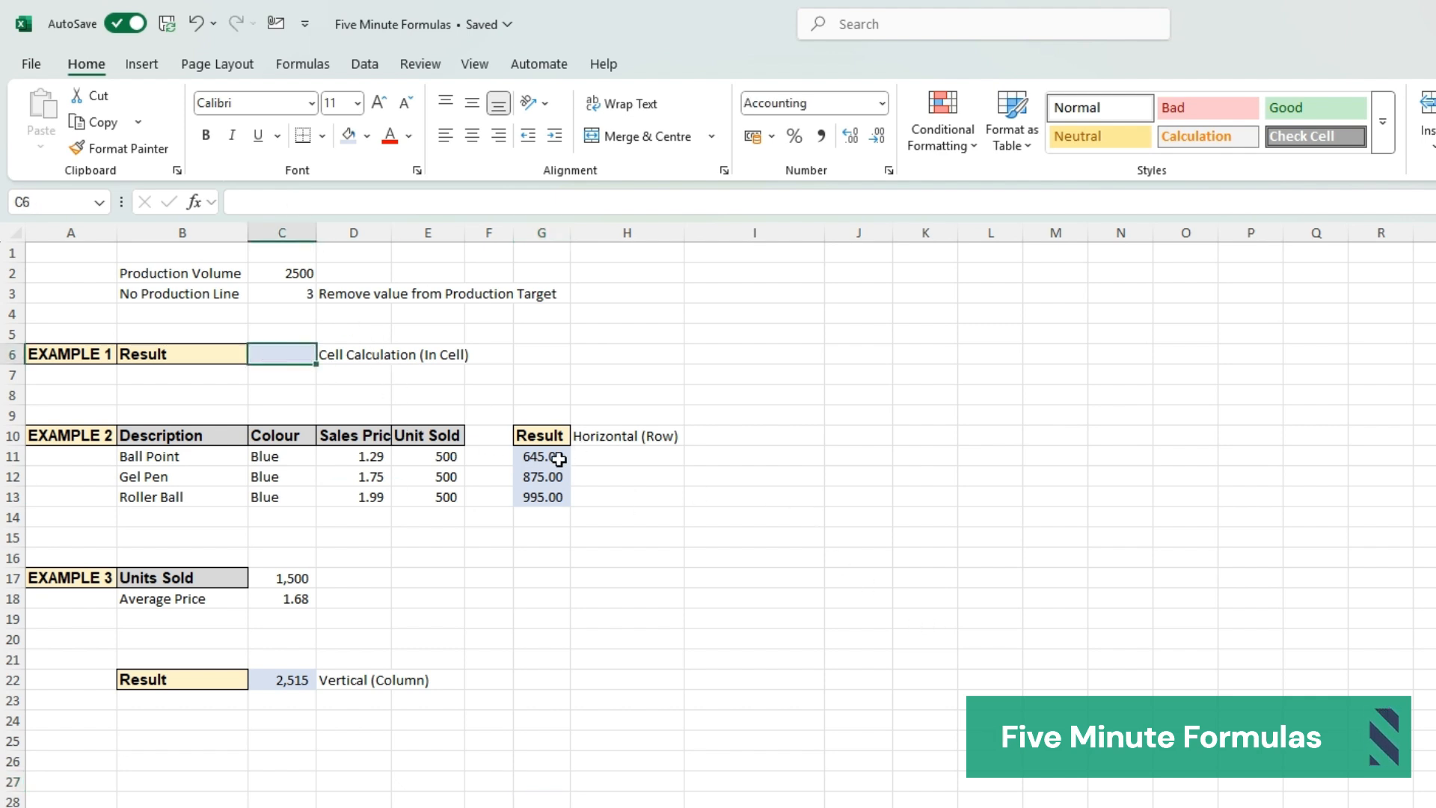
pyautogui.moveTo(559, 460); pyautogui.dragTo(554, 498)
pyautogui.press('Delete')
pyautogui.click(290, 680)
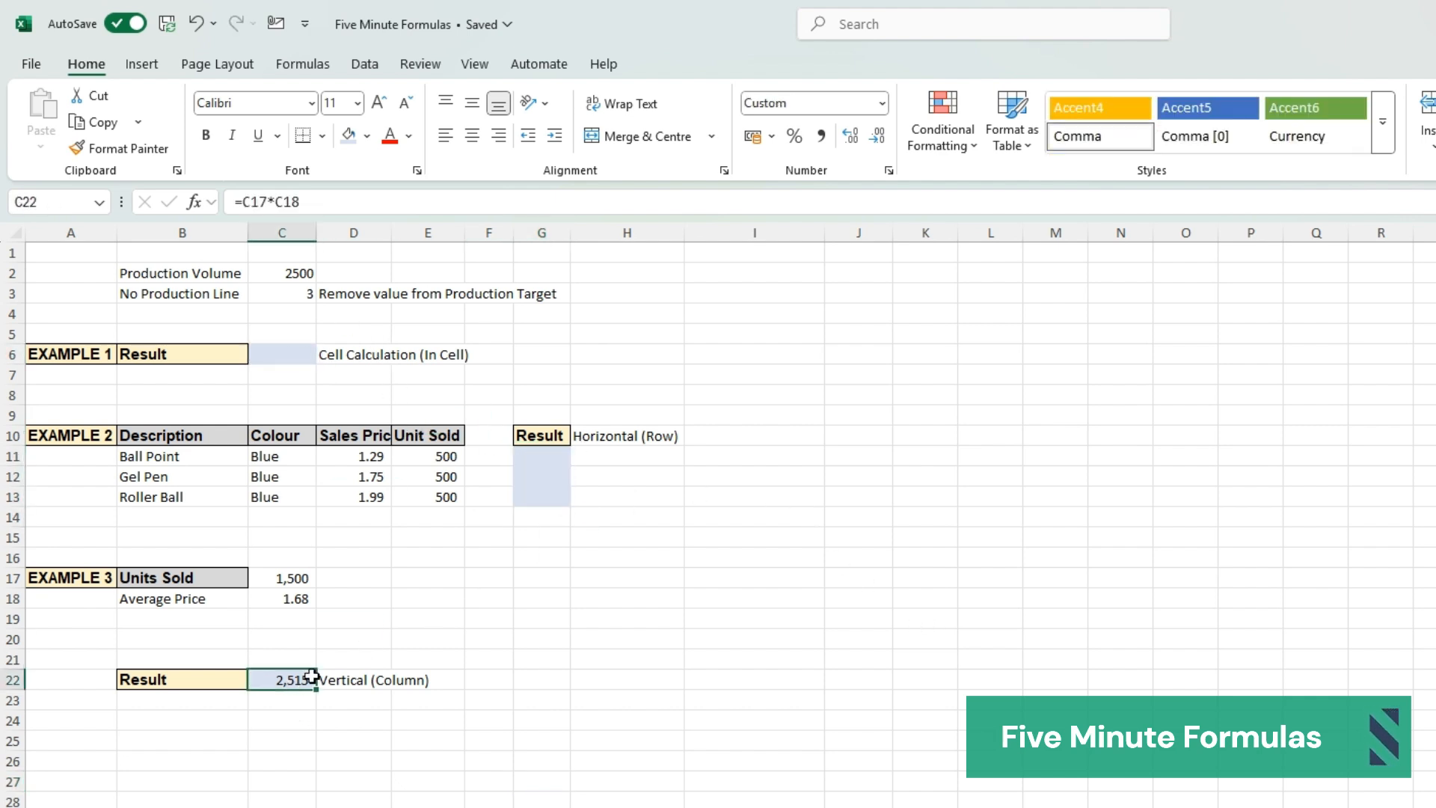
pyautogui.press('Delete')
pyautogui.click(488, 638)
# - Enter the formula =2500*3 in Example 1's result cell C6 and reopen it in the cell to review it
pyautogui.click(271, 355)
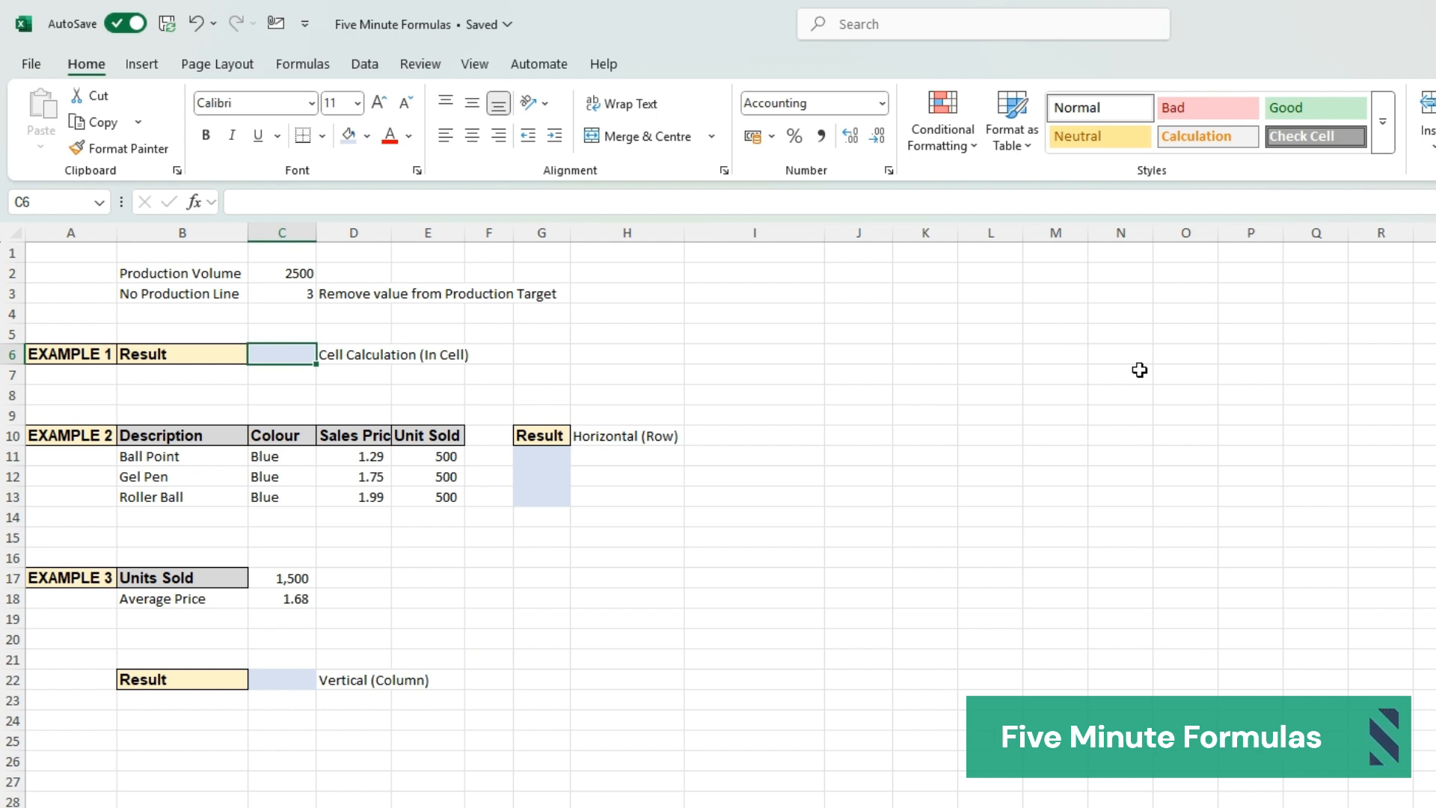
pyautogui.write('=')
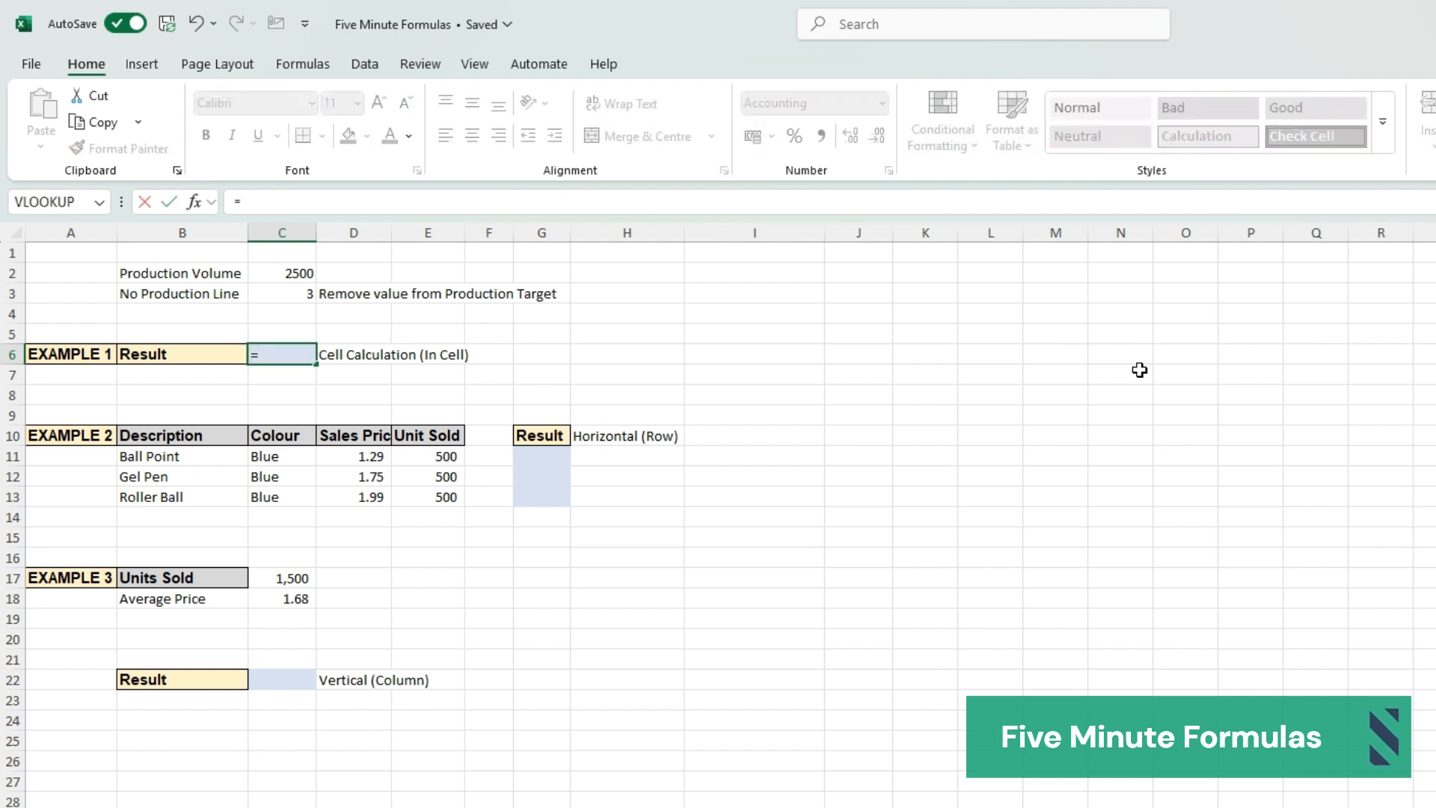
pyautogui.write('2500')
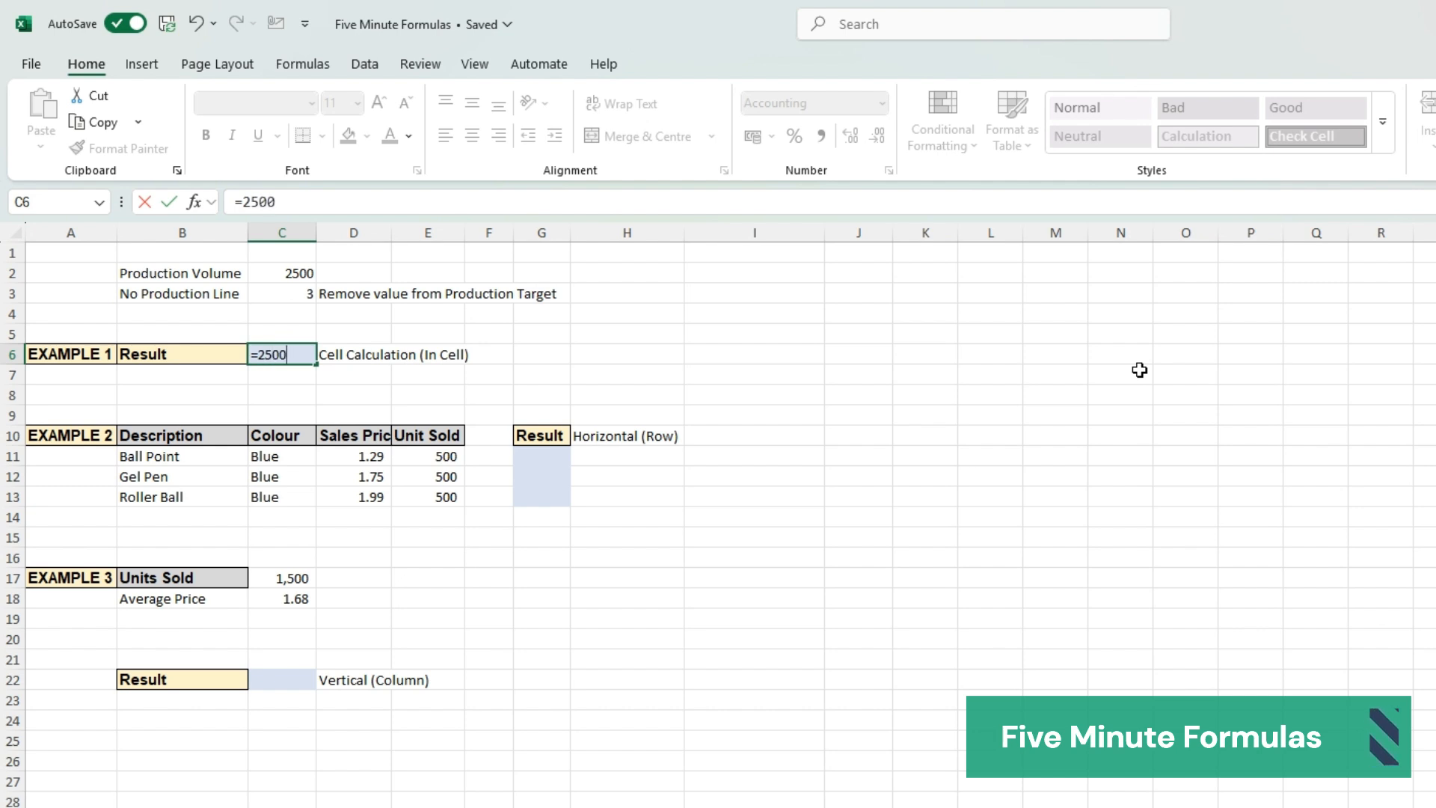
pyautogui.write('*')
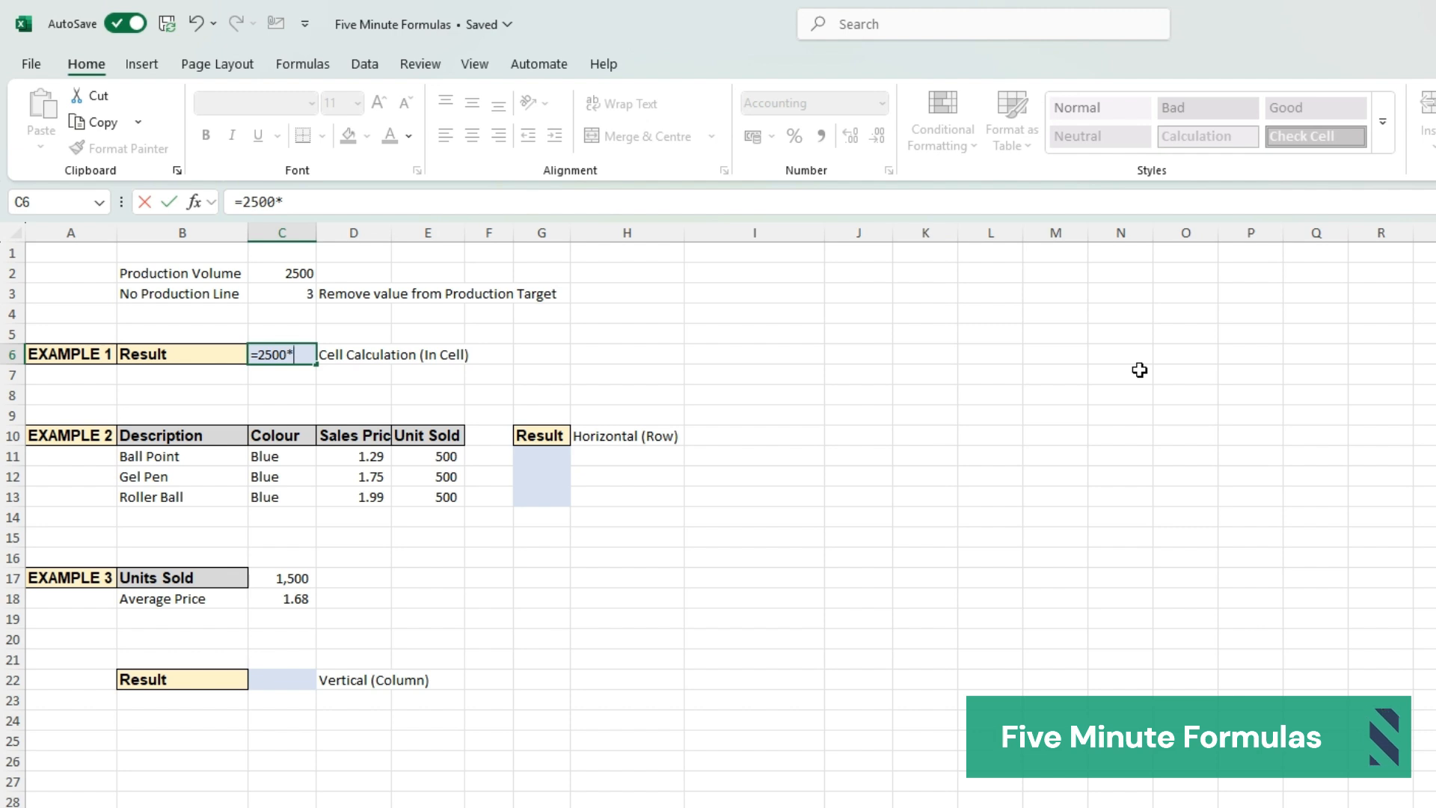
pyautogui.write('3')
pyautogui.press('Return')
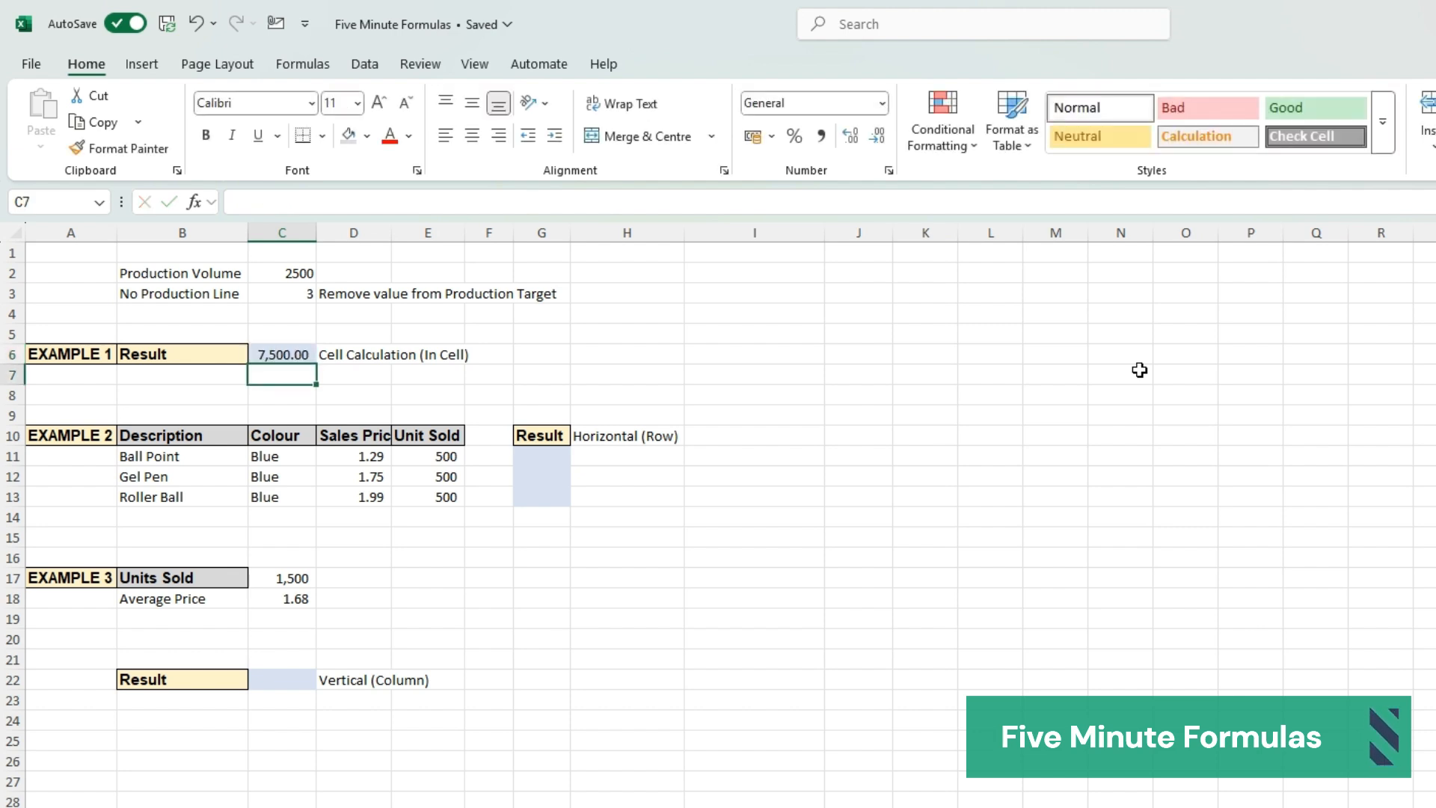
pyautogui.press('Up')
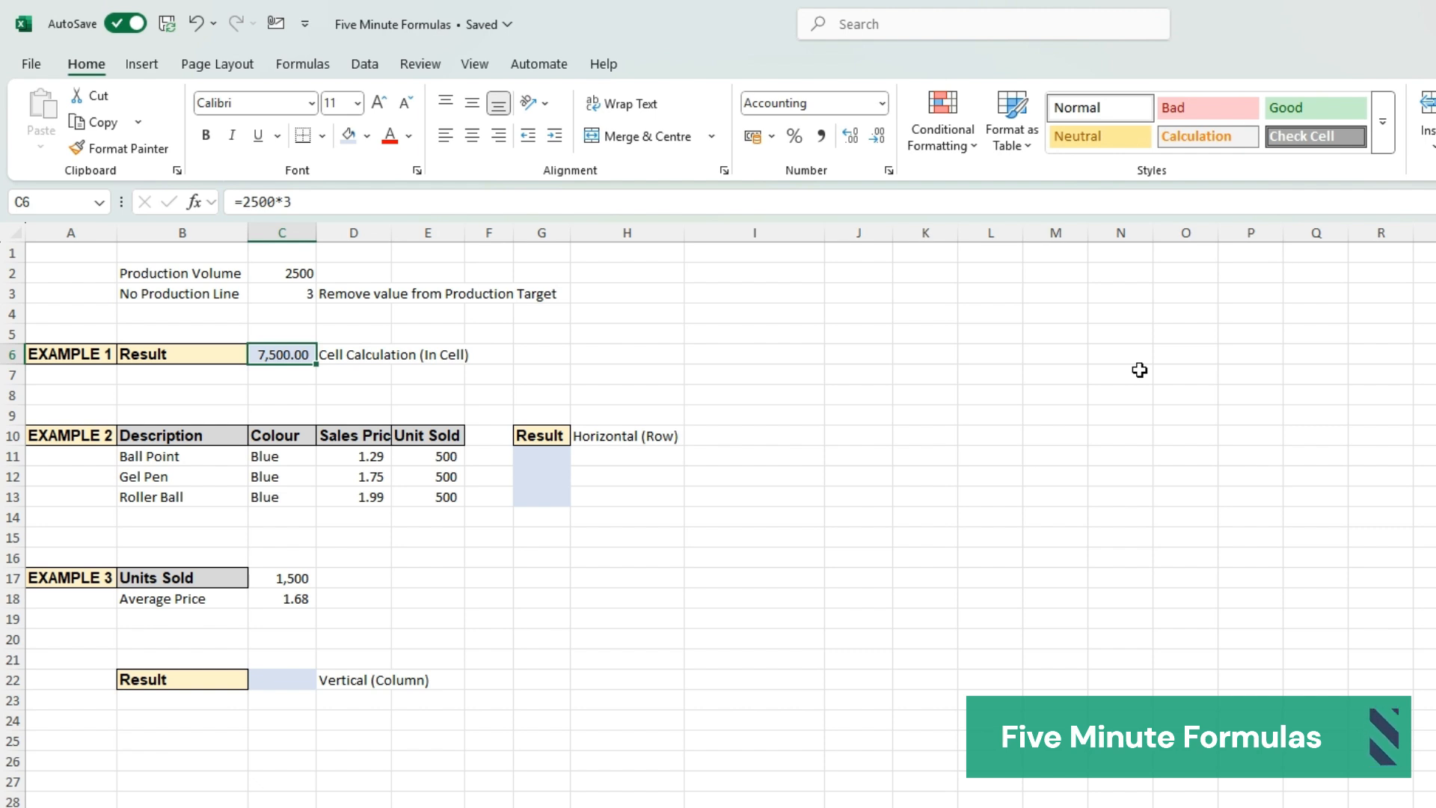
pyautogui.press('F2')
pyautogui.press('Return')
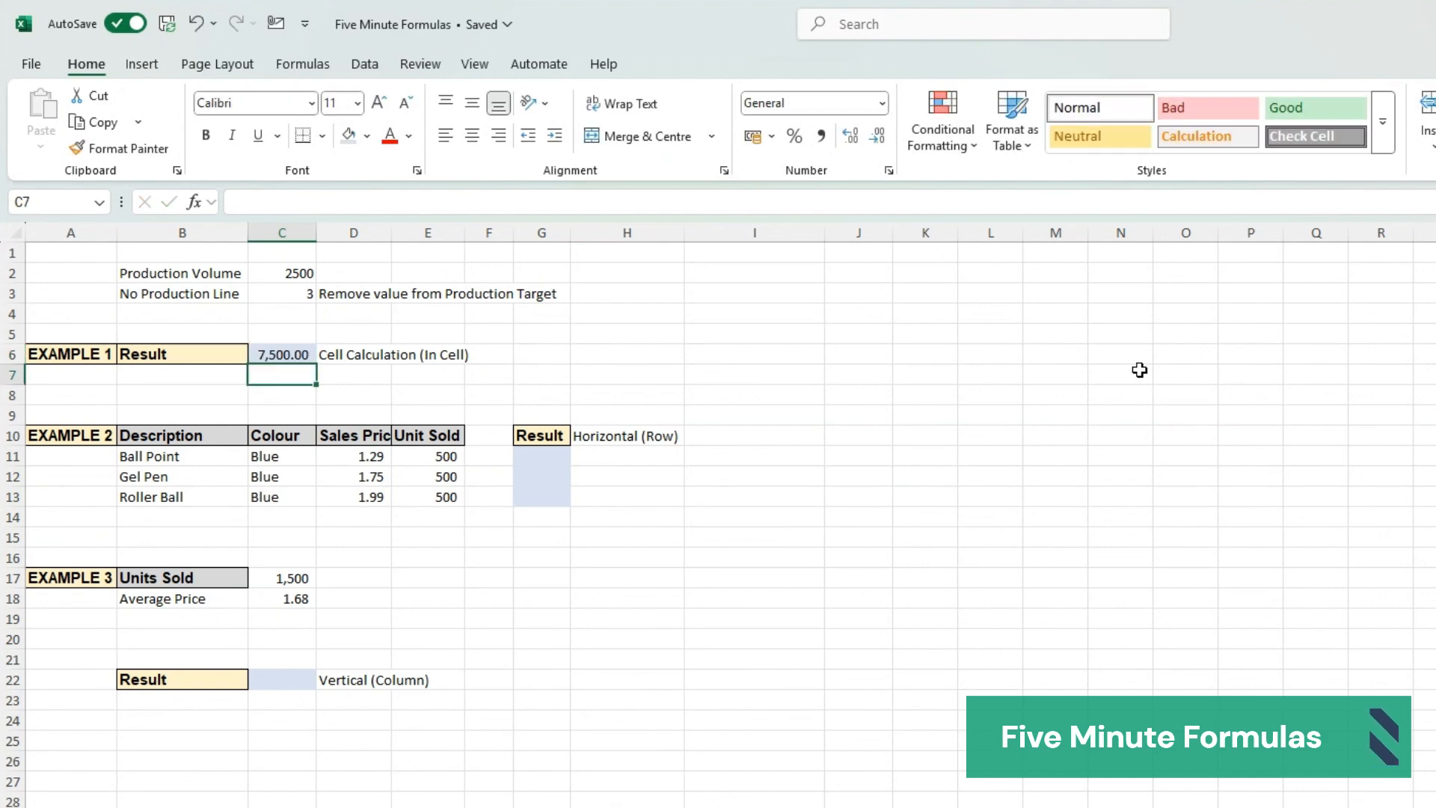
pyautogui.press('Up')
pyautogui.press('F2')
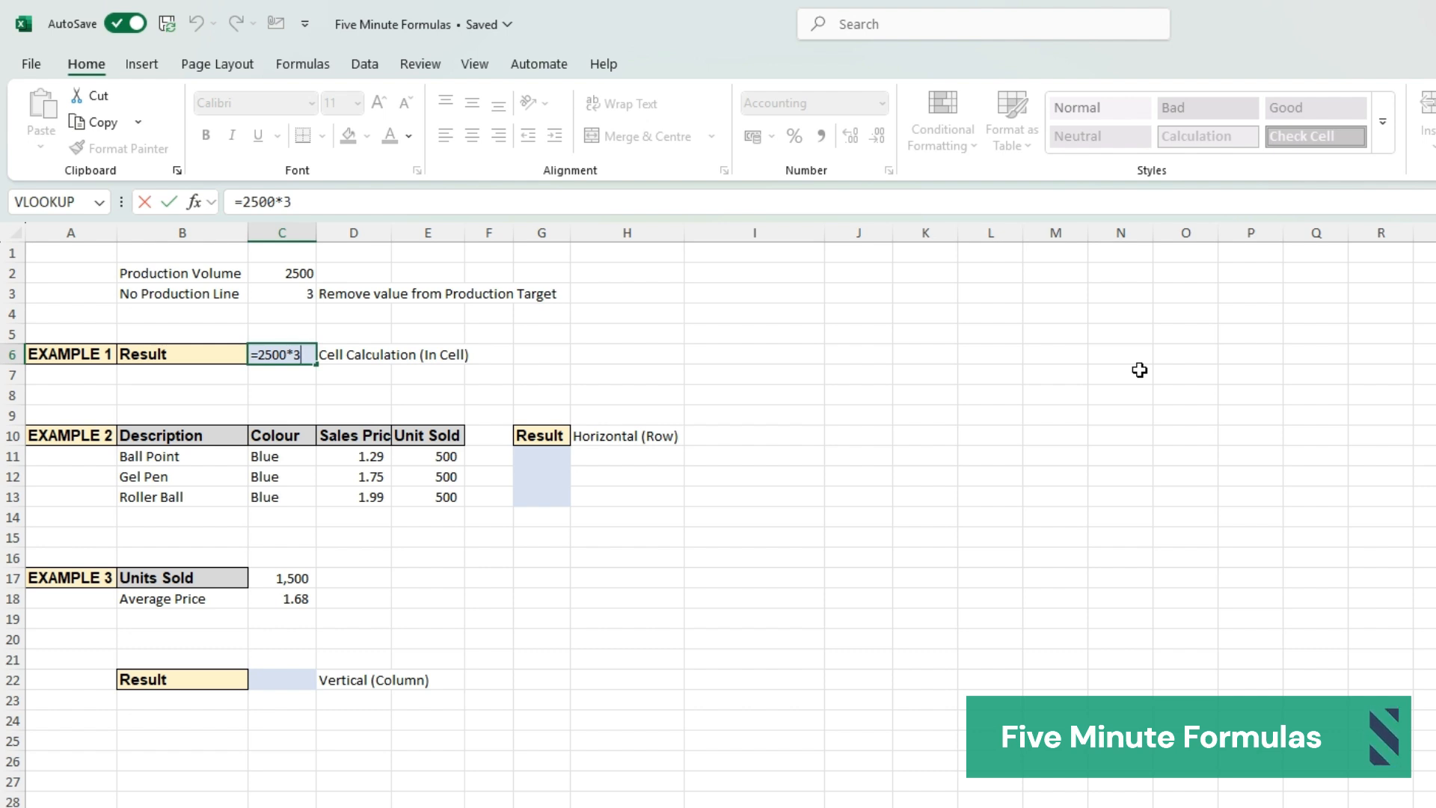
pyautogui.press('Return')
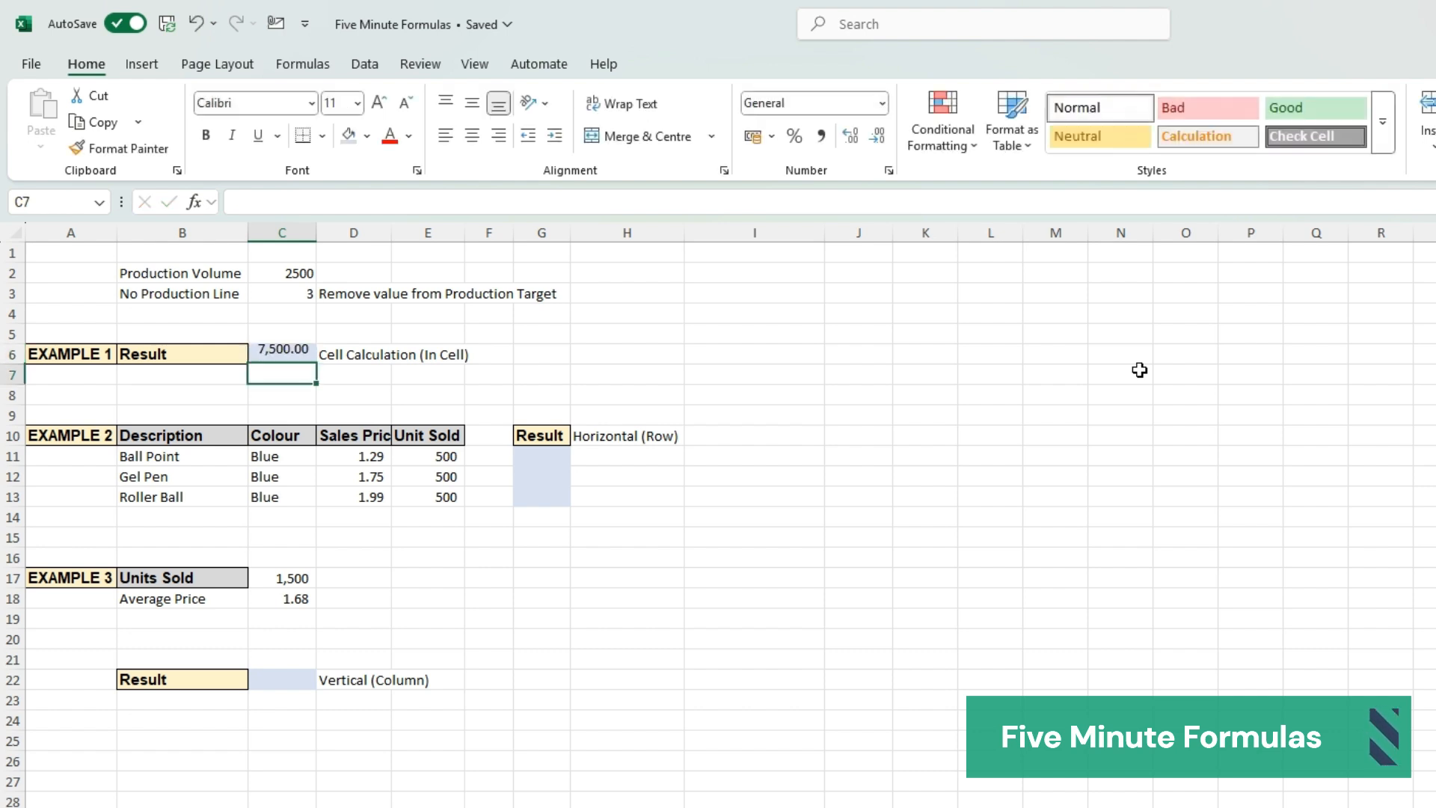
# - Calculate the Ball Point result in G11 with =D11*E11 and review the formula's cell references
pyautogui.click(562, 458)
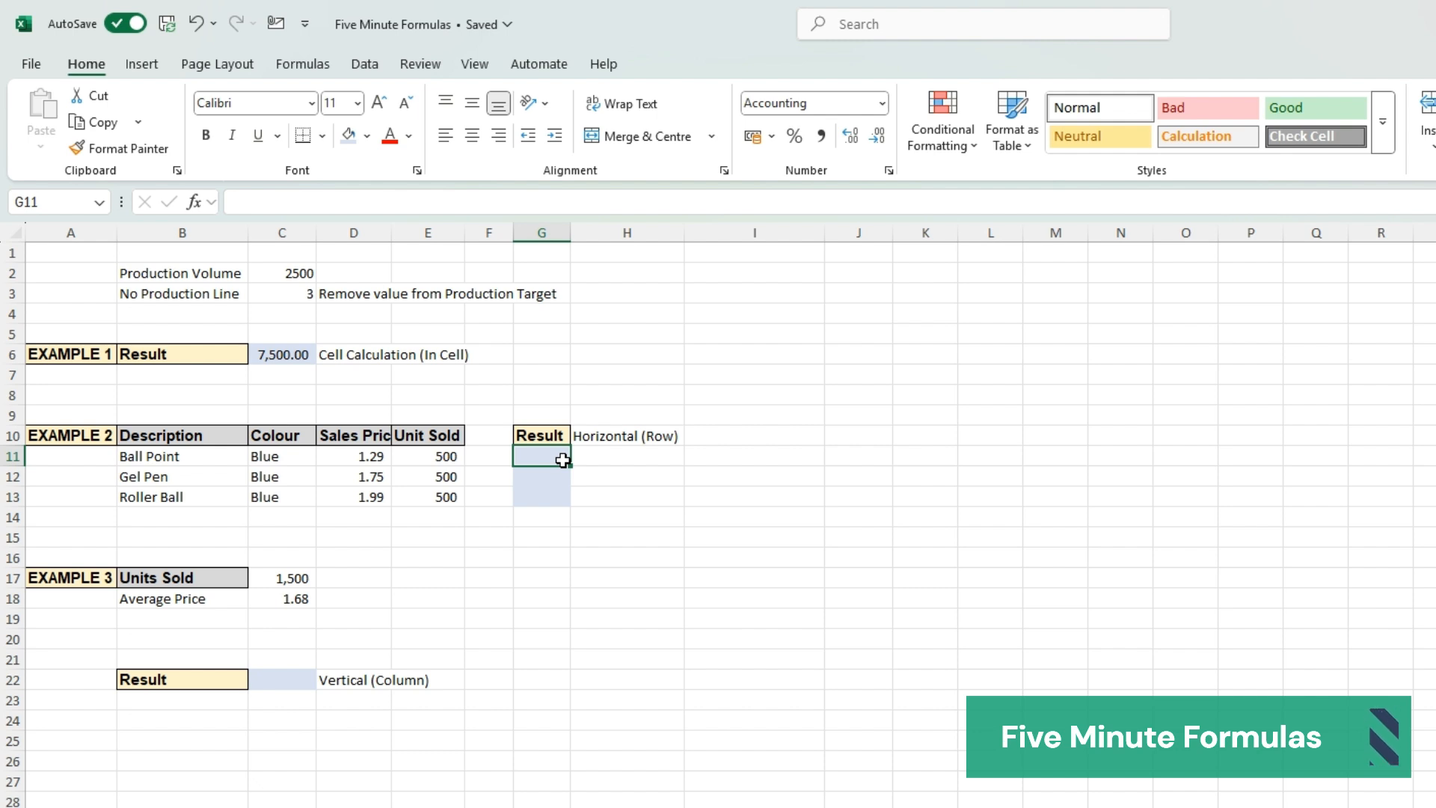
pyautogui.write('=')
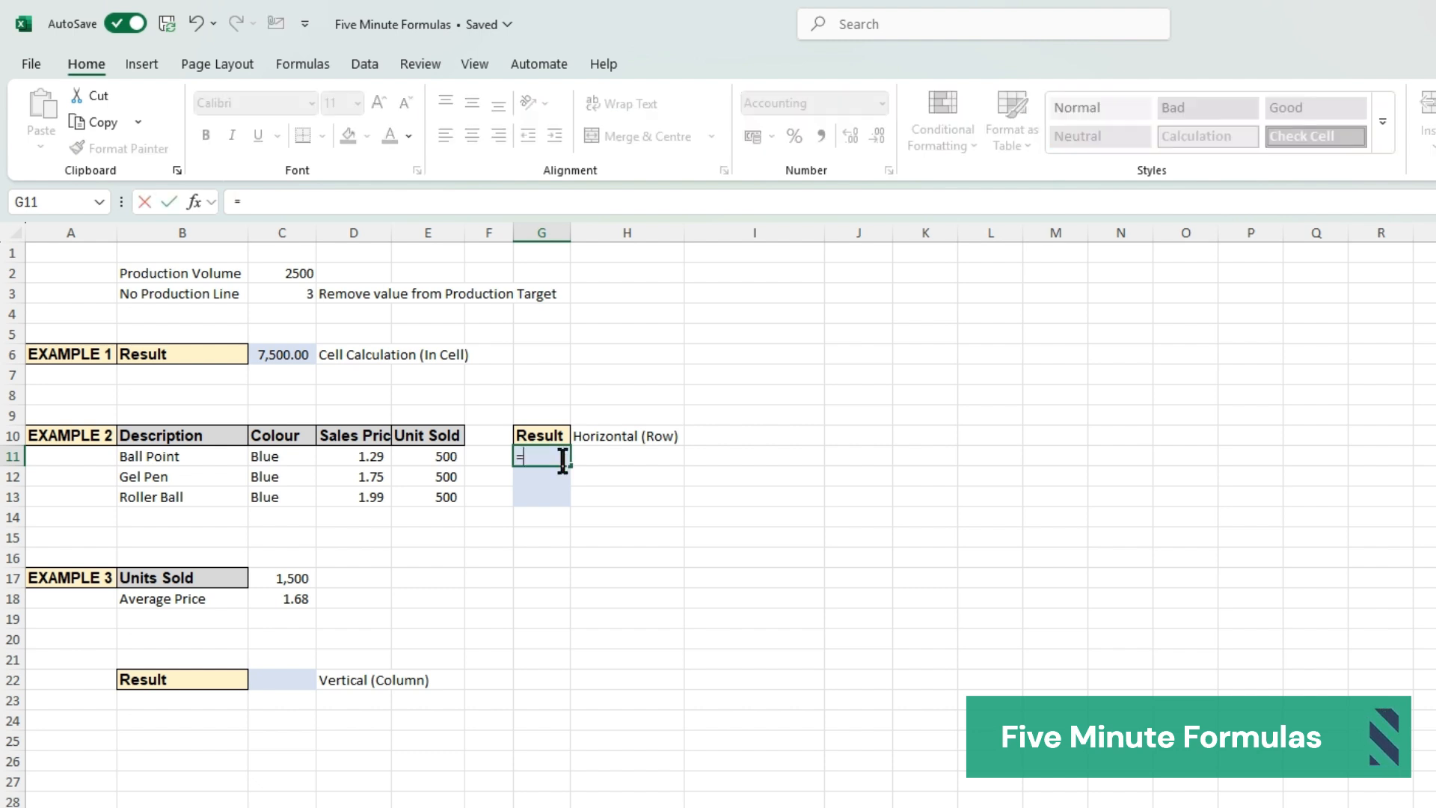
pyautogui.click(363, 459)
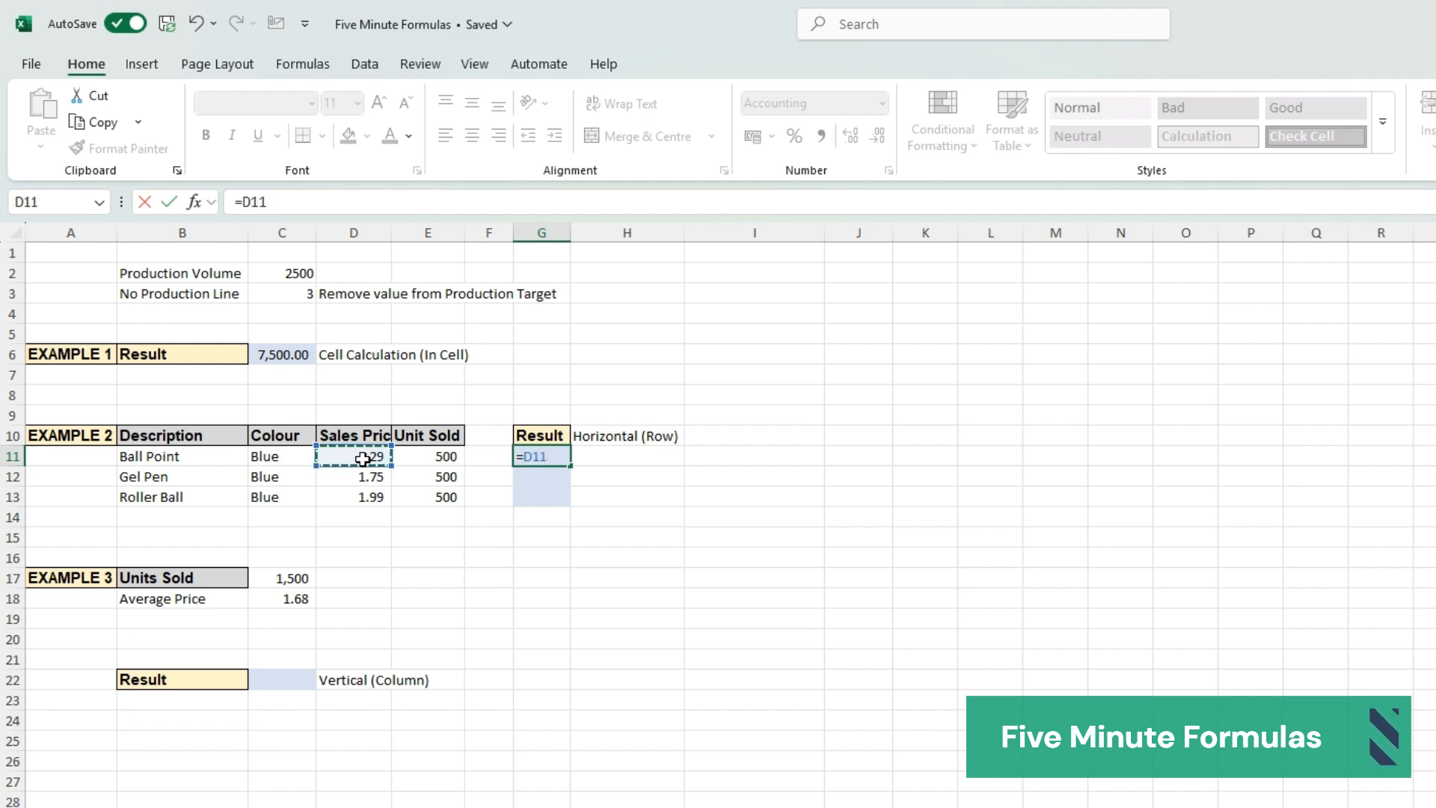
pyautogui.write('*')
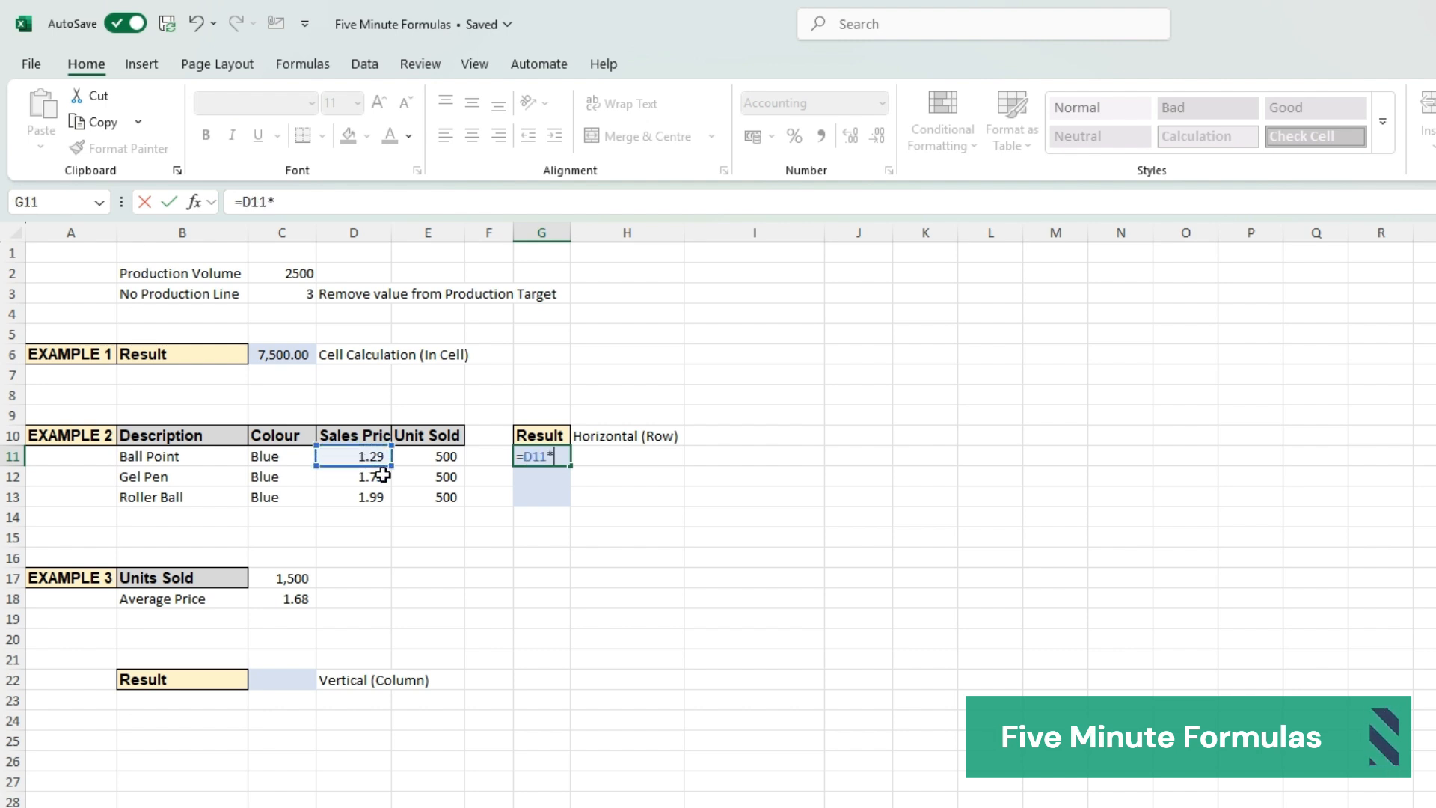
pyautogui.click(436, 456)
pyautogui.press('Return')
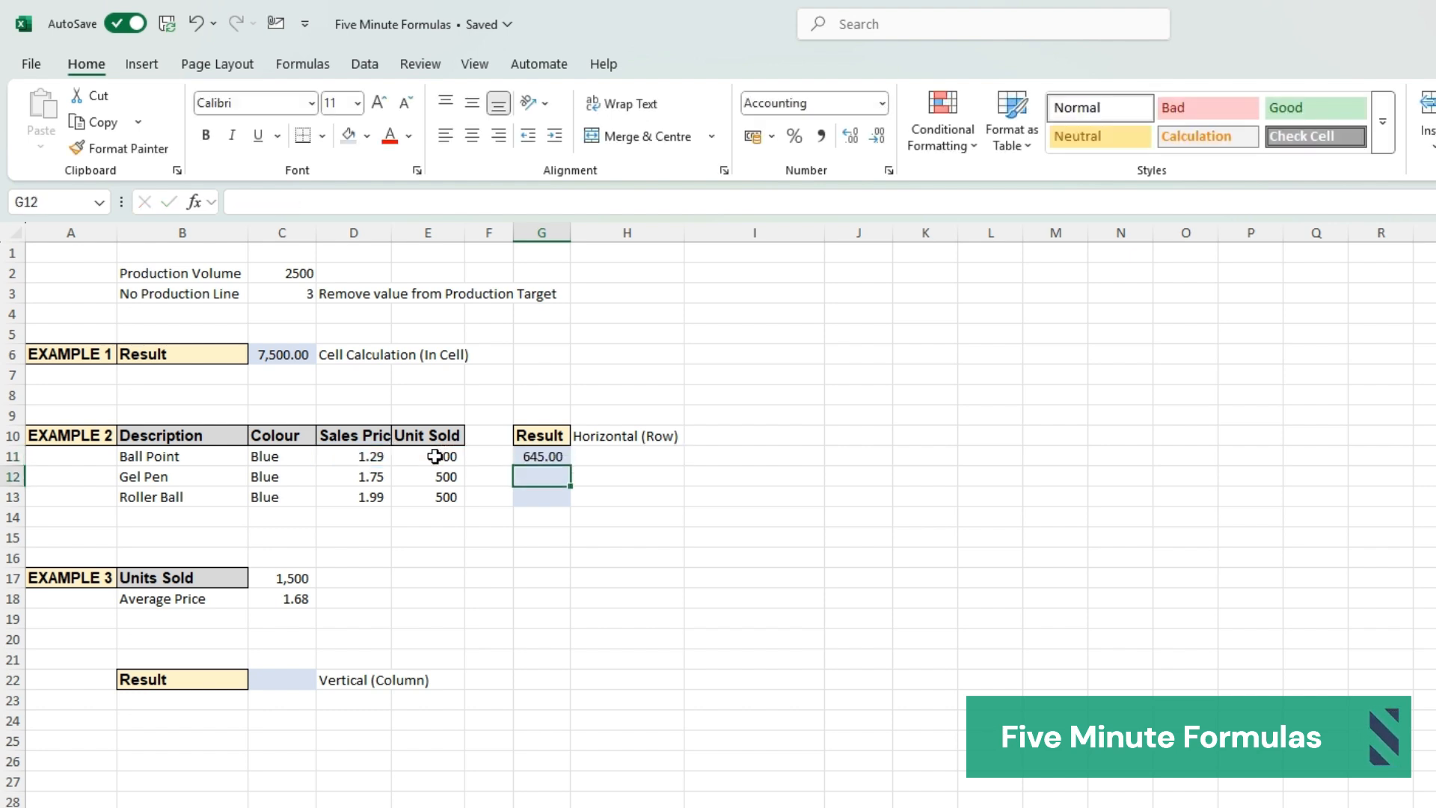
pyautogui.press('Up')
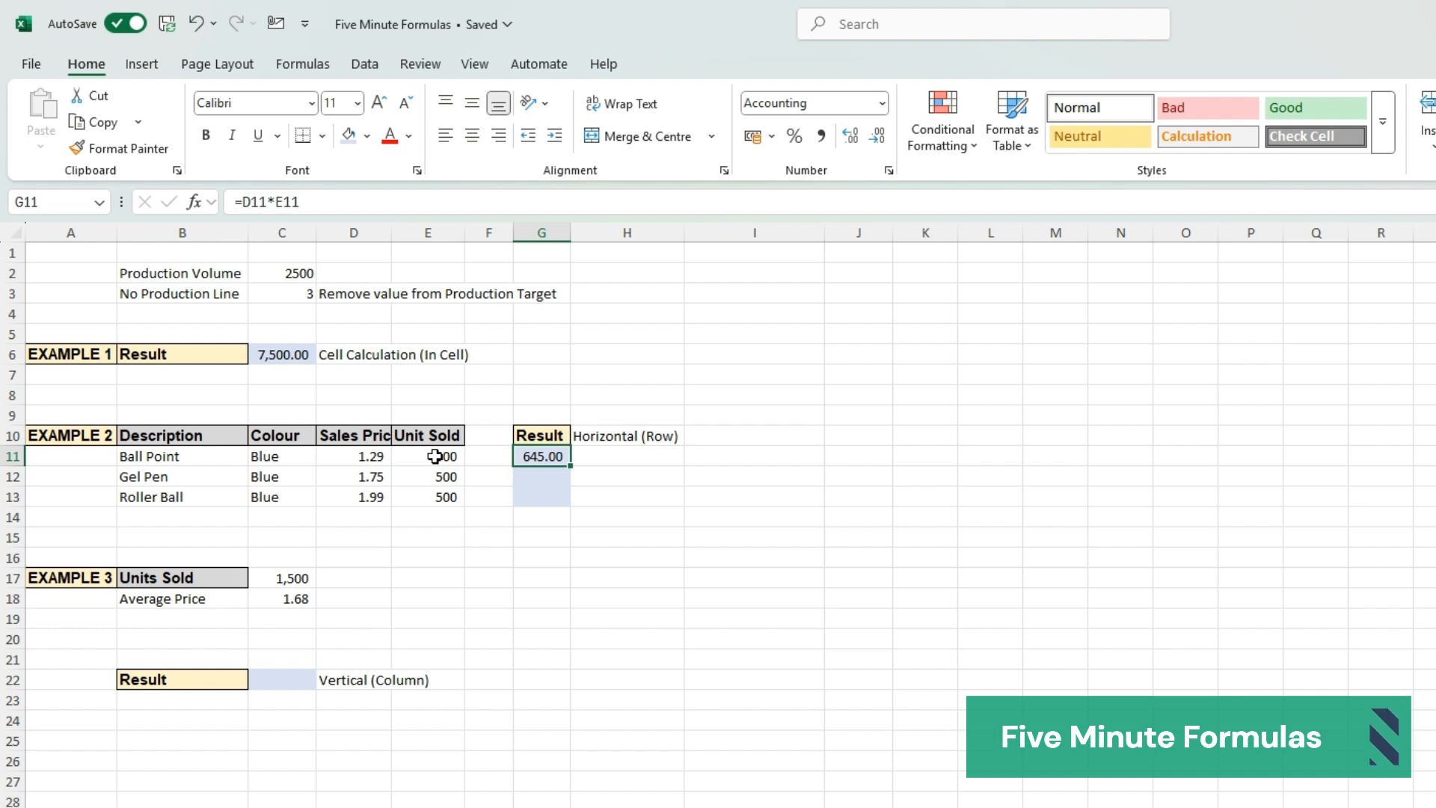
pyautogui.press('F2')
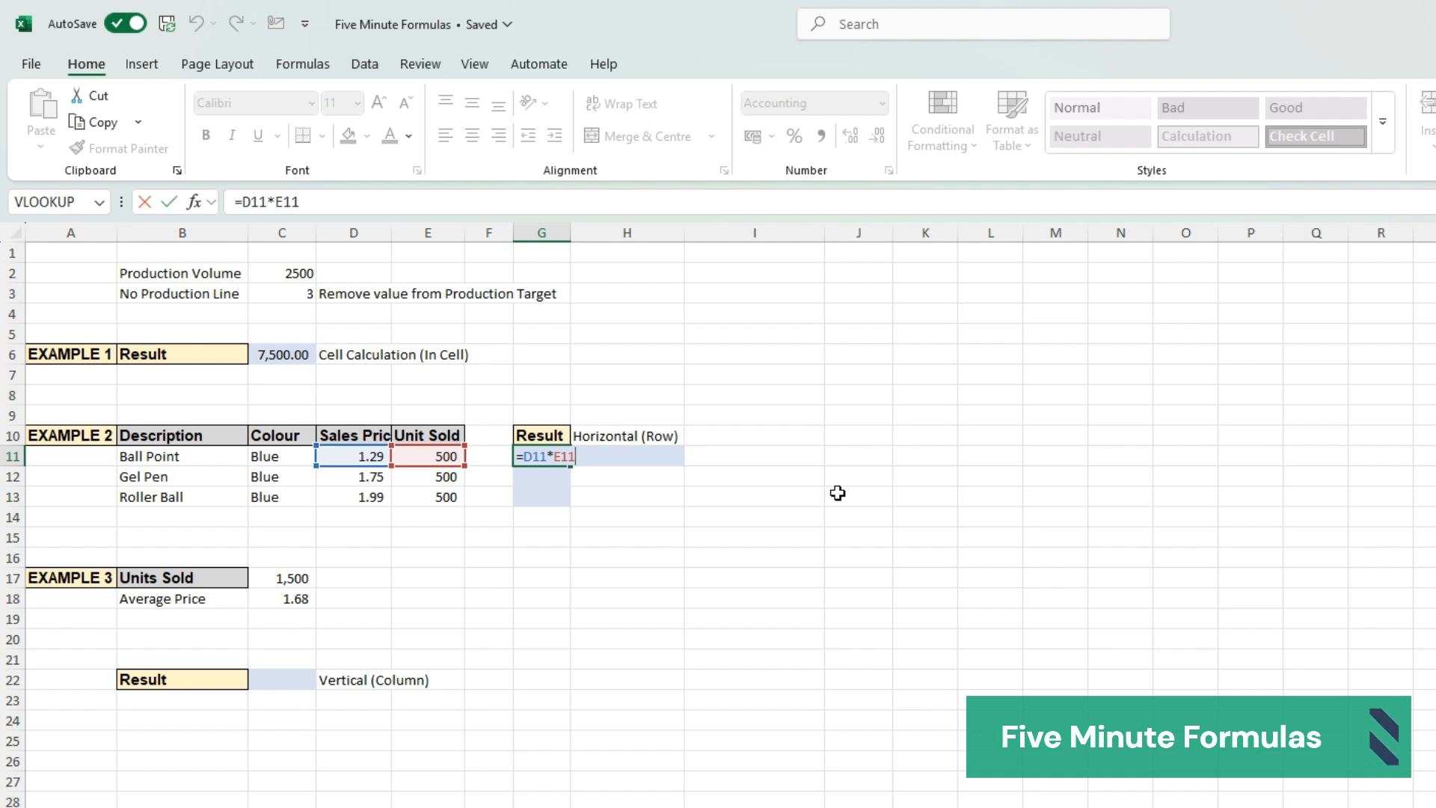
pyautogui.press('Return')
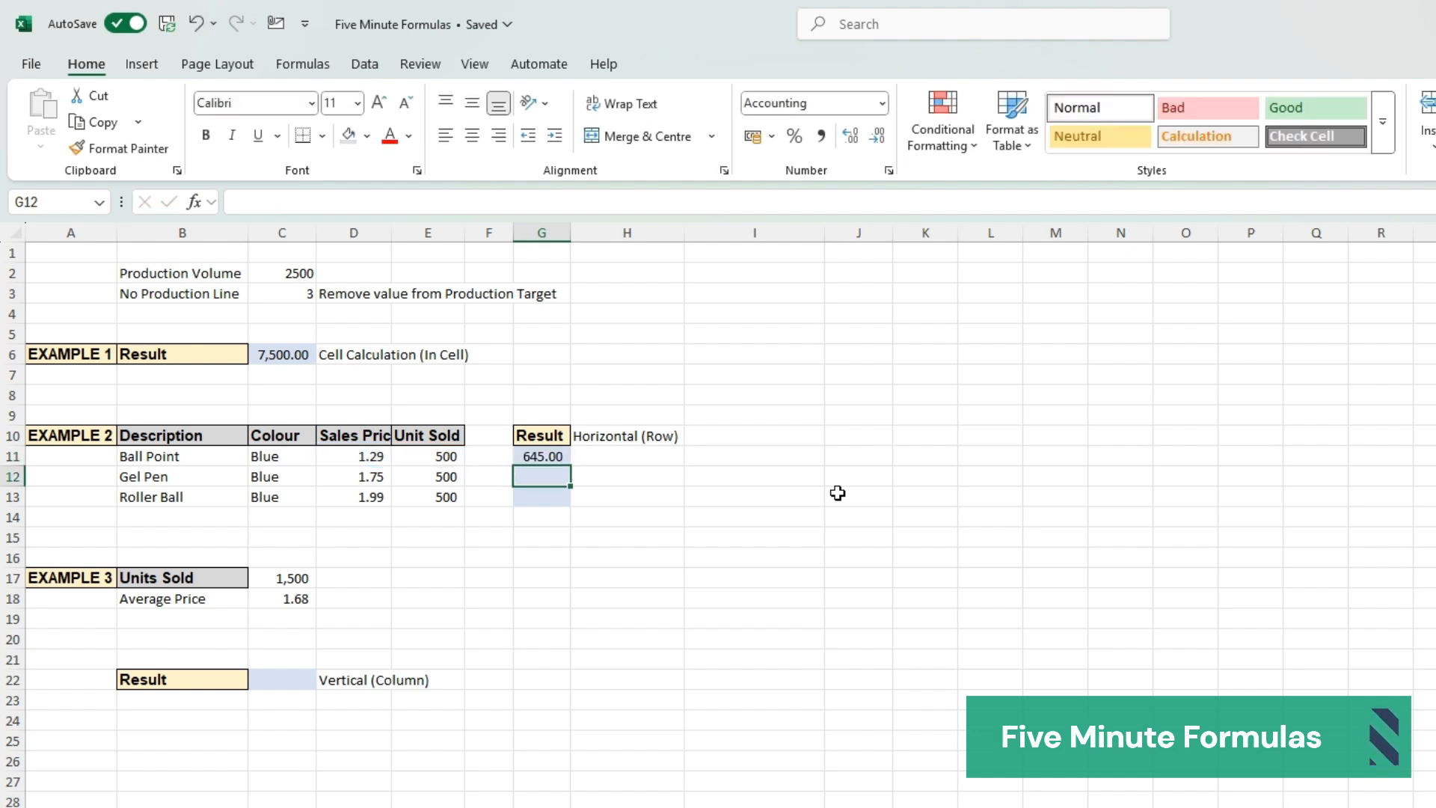
# - Calculate the Gel Pen result in G12 with the formula =D12*E12
pyautogui.write('=')
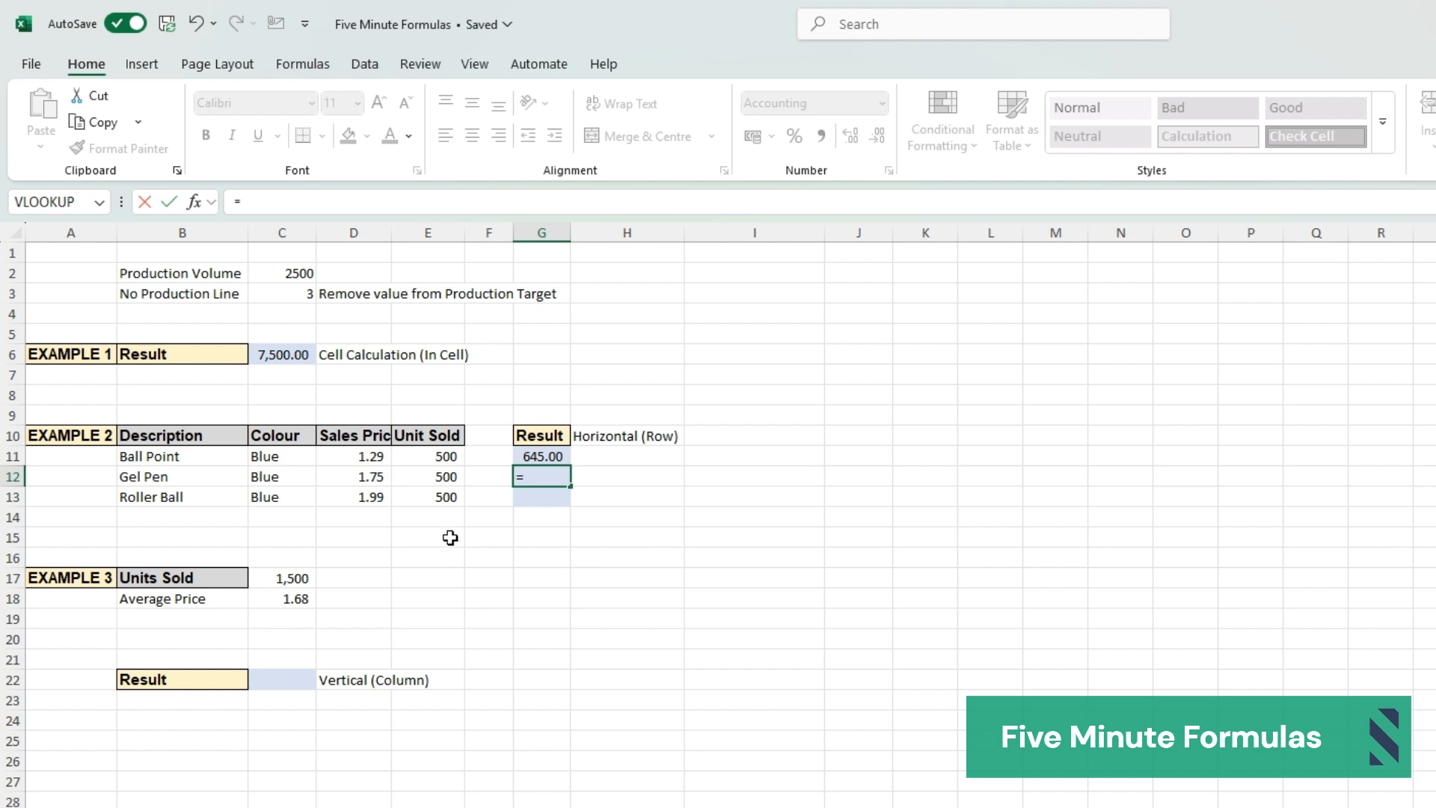
pyautogui.click(372, 479)
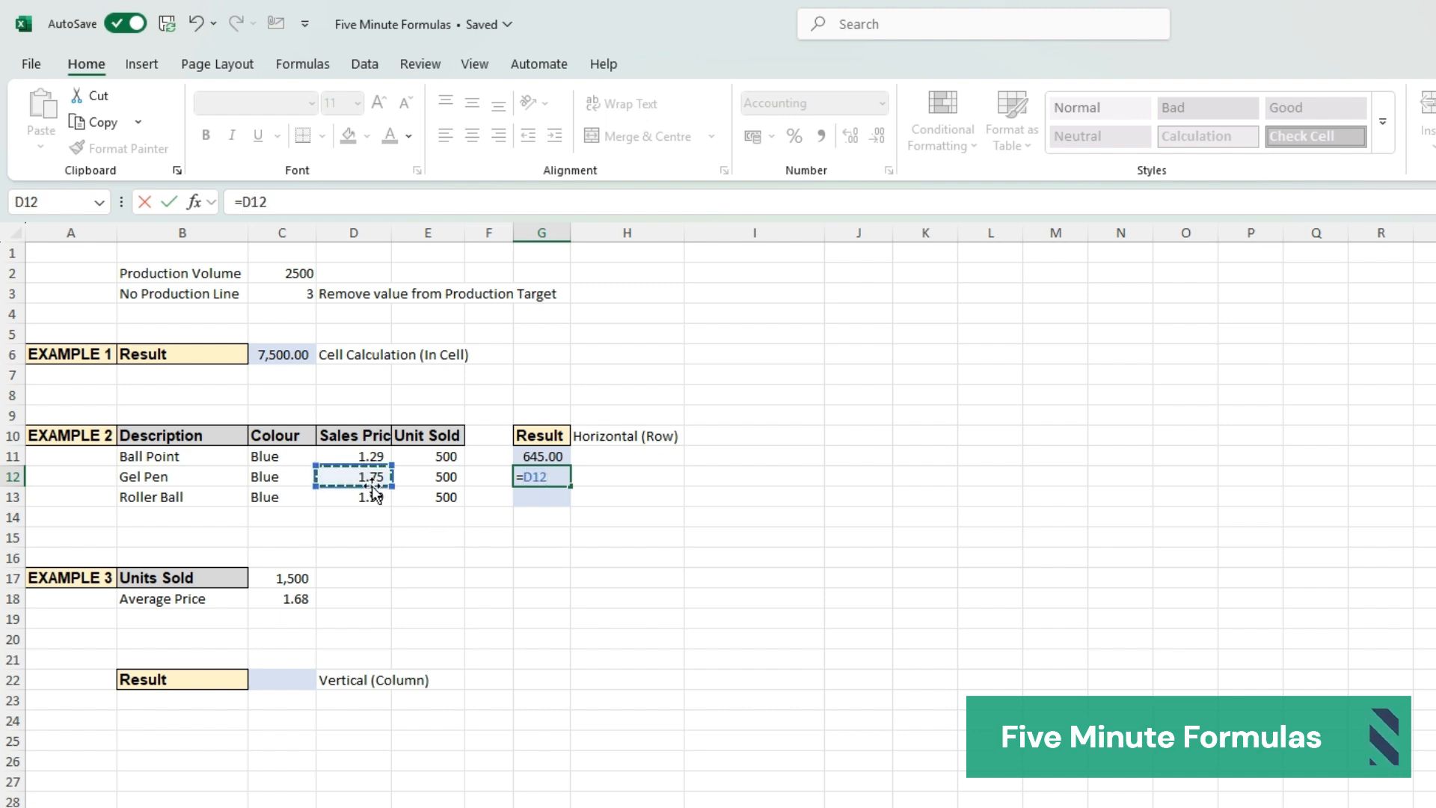
pyautogui.write('*')
pyautogui.click(440, 475)
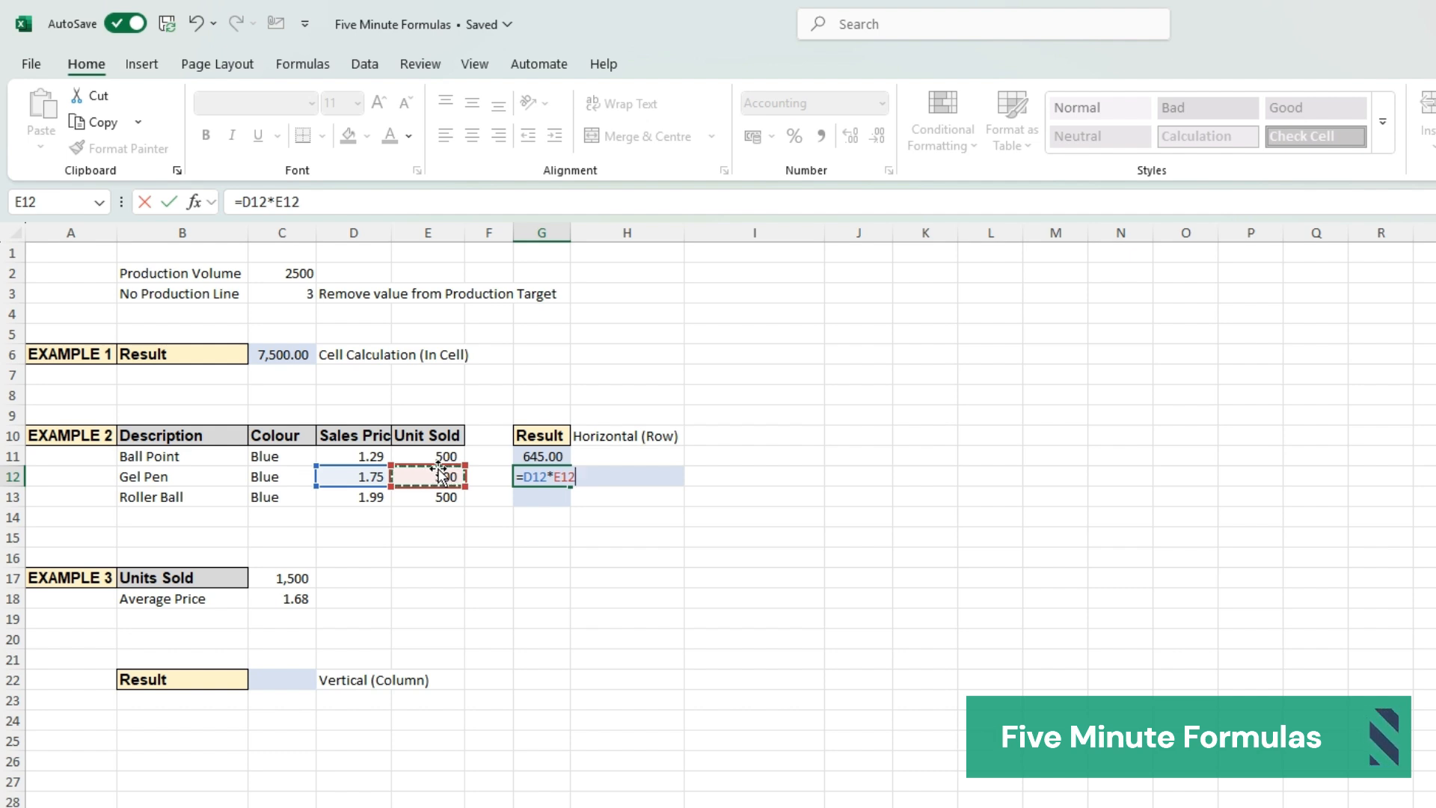
pyautogui.press('Return')
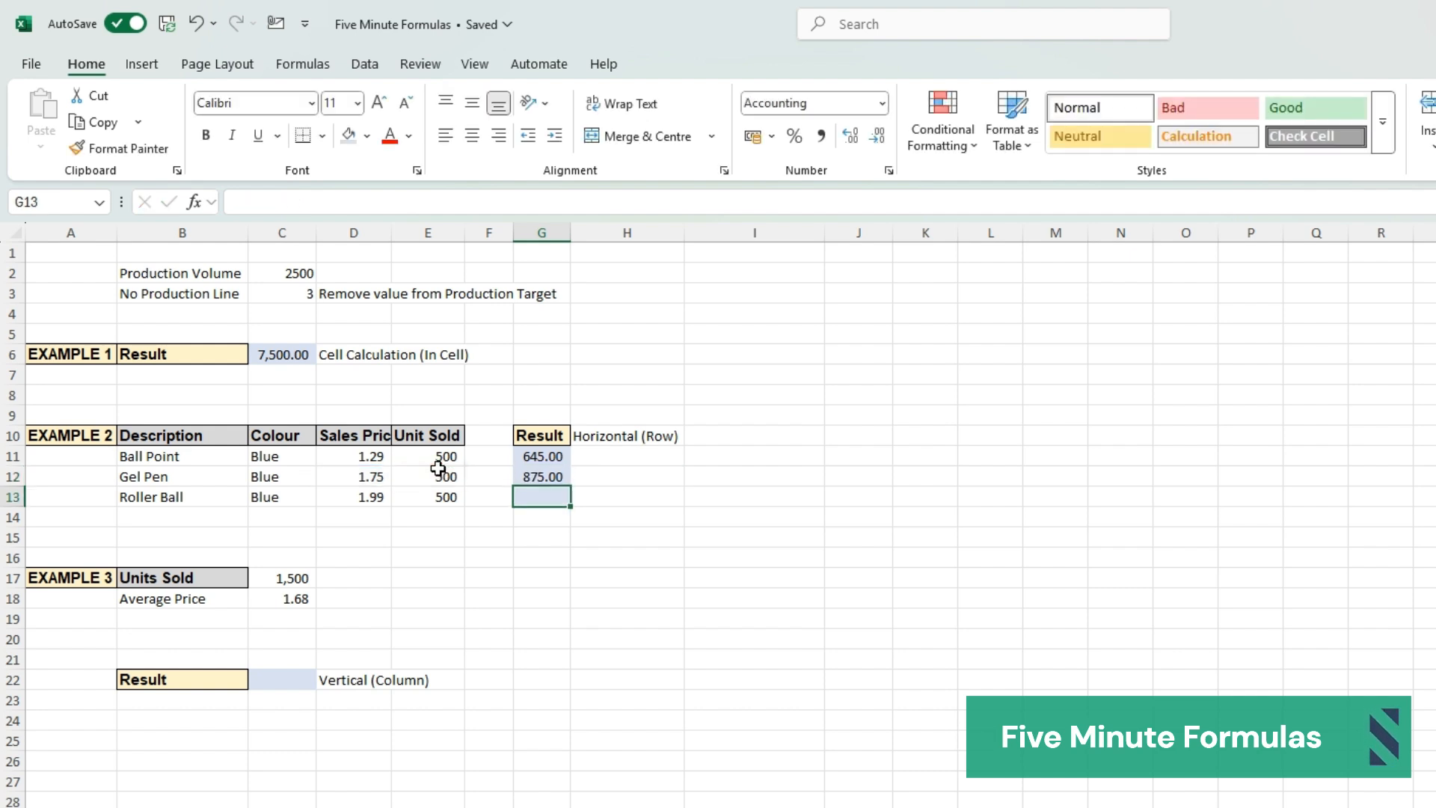
# - Calculate the Roller Ball result in G13 with =D13*E13 and review the formula's cell references
pyautogui.write('=')
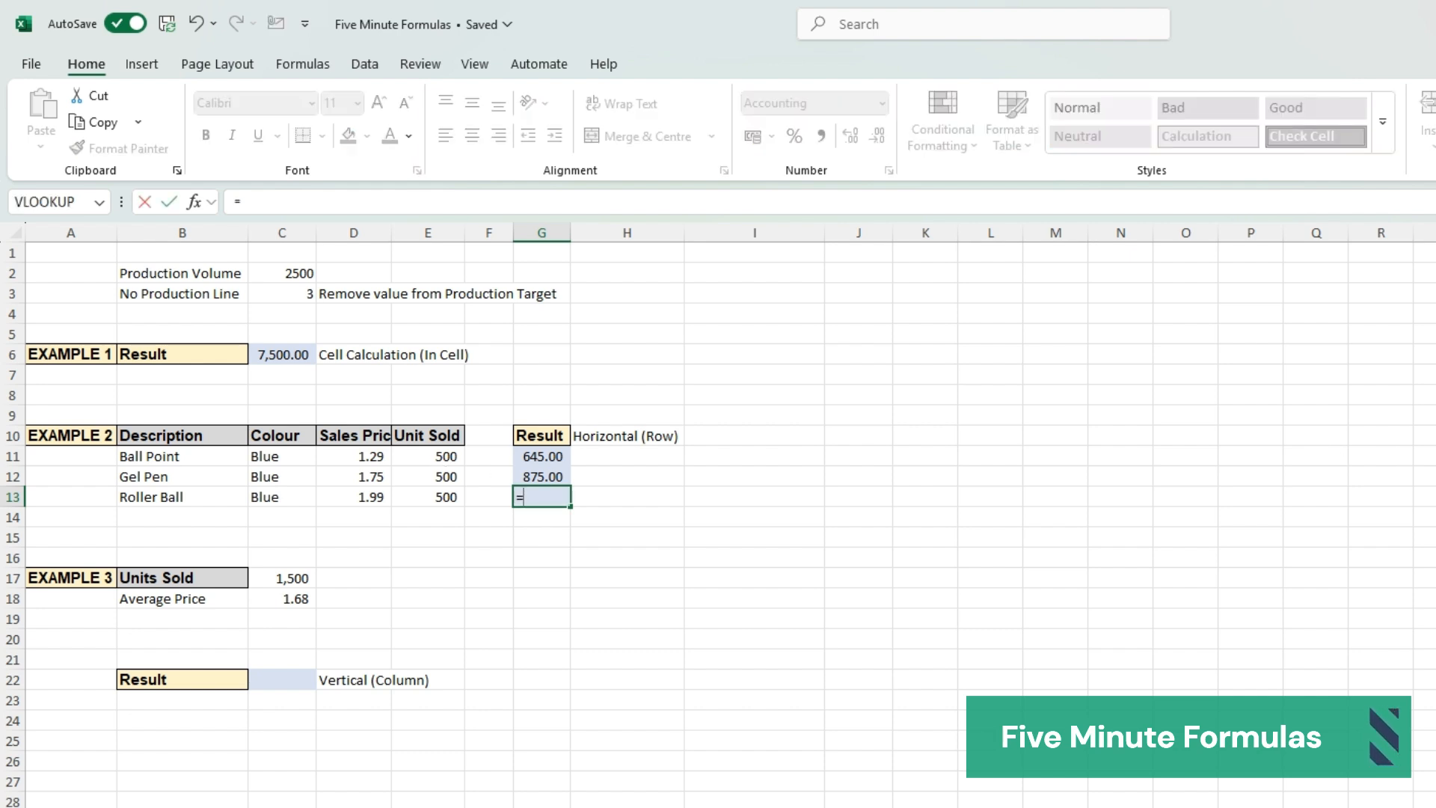
pyautogui.click(370, 500)
pyautogui.write('*')
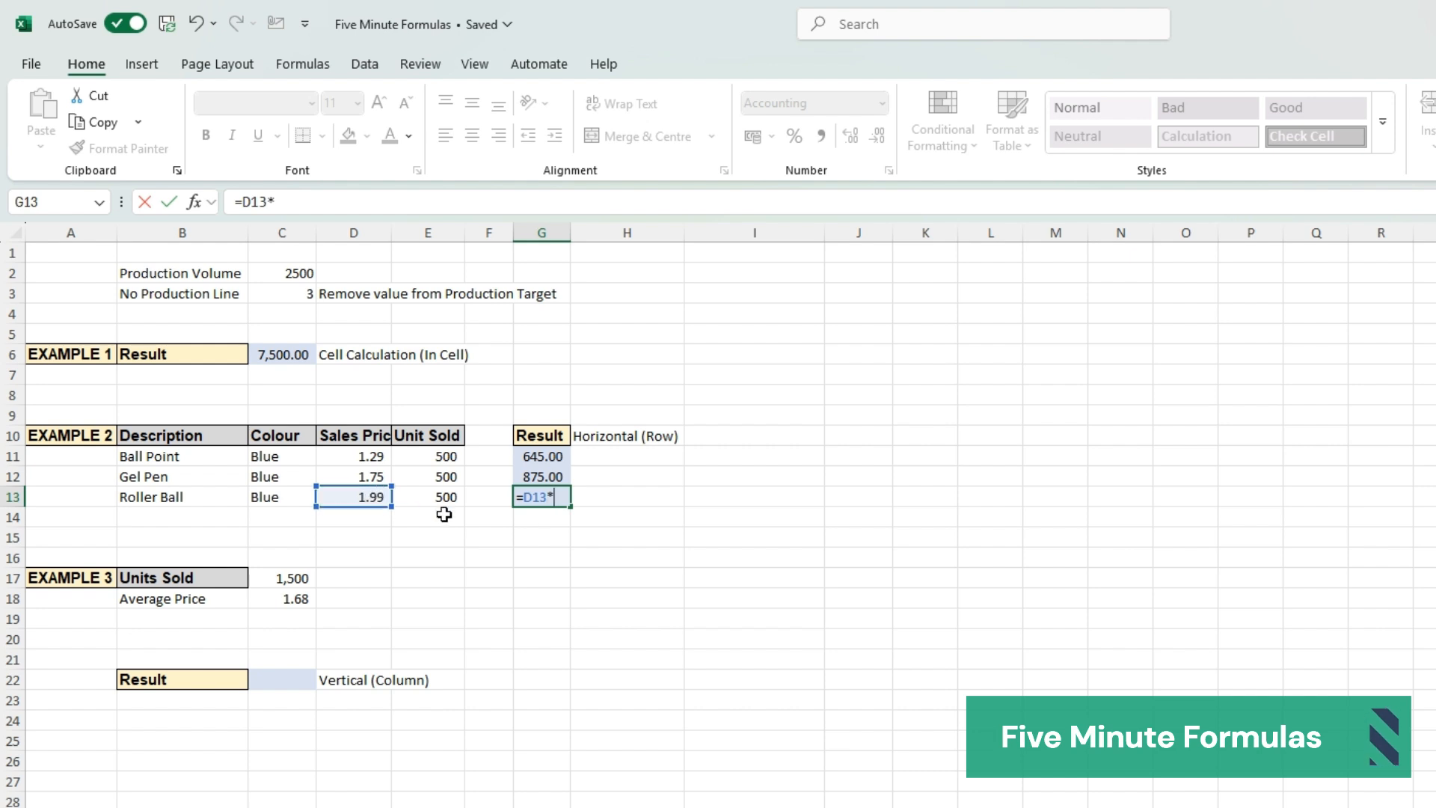
pyautogui.click(447, 495)
pyautogui.press('Return')
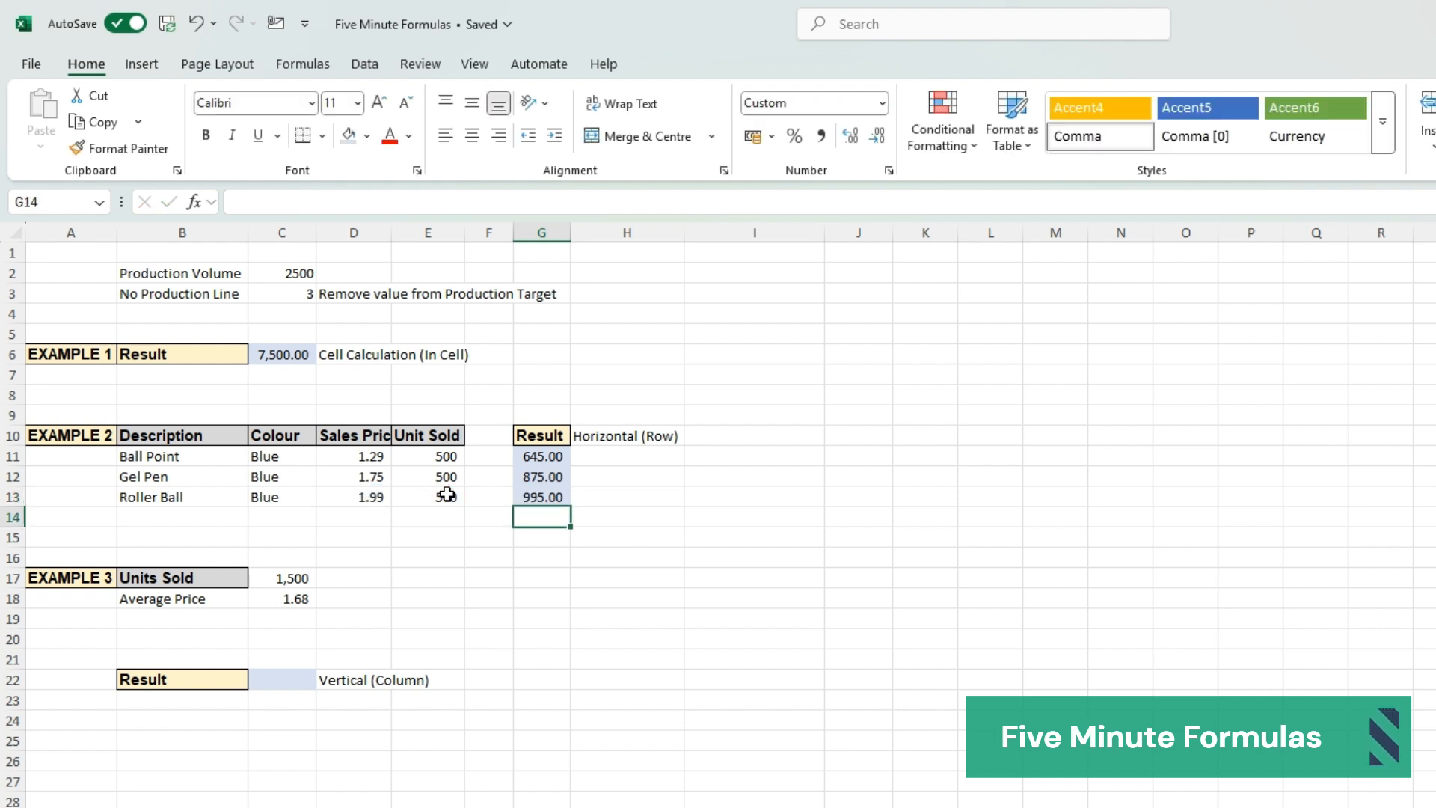
pyautogui.press('Up')
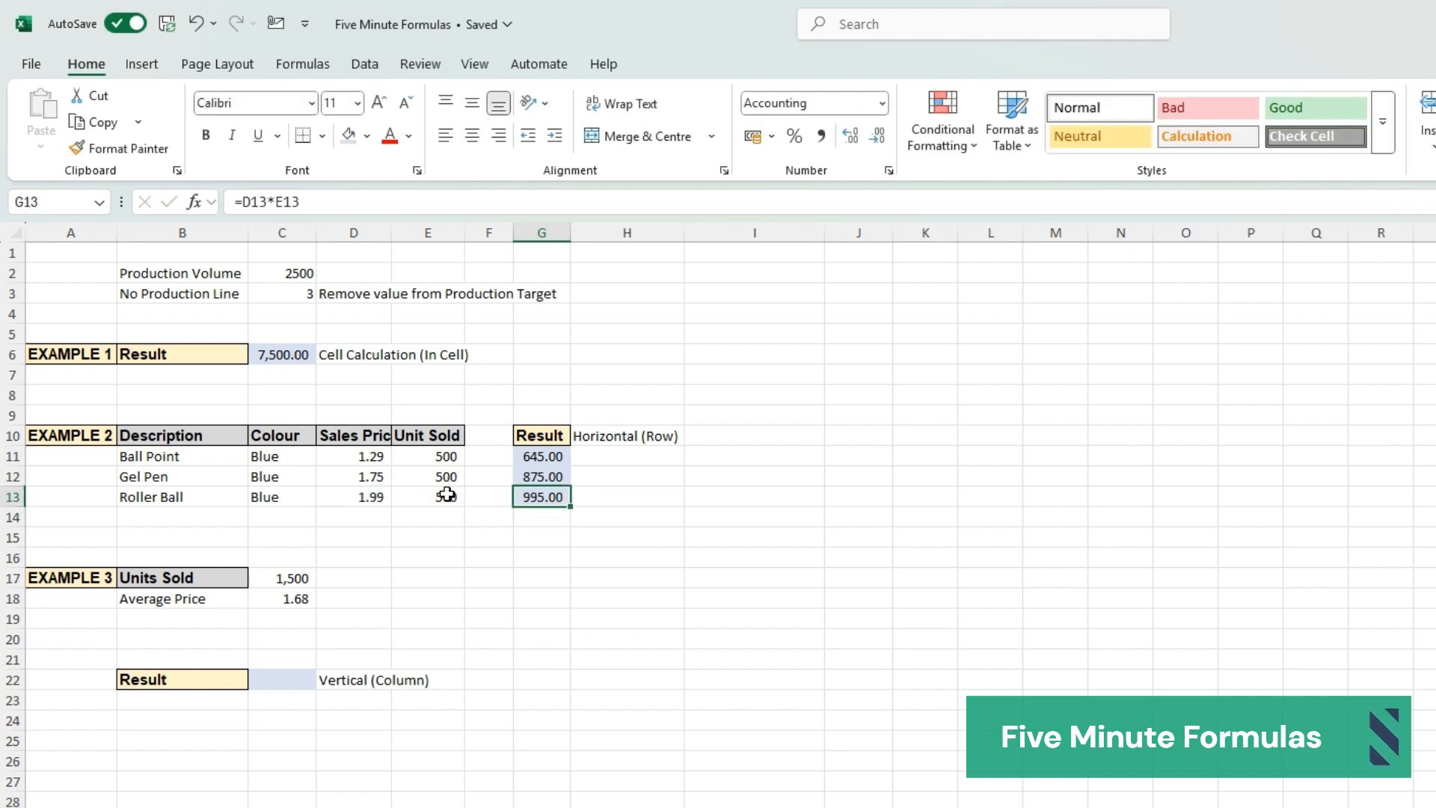
pyautogui.press('F2')
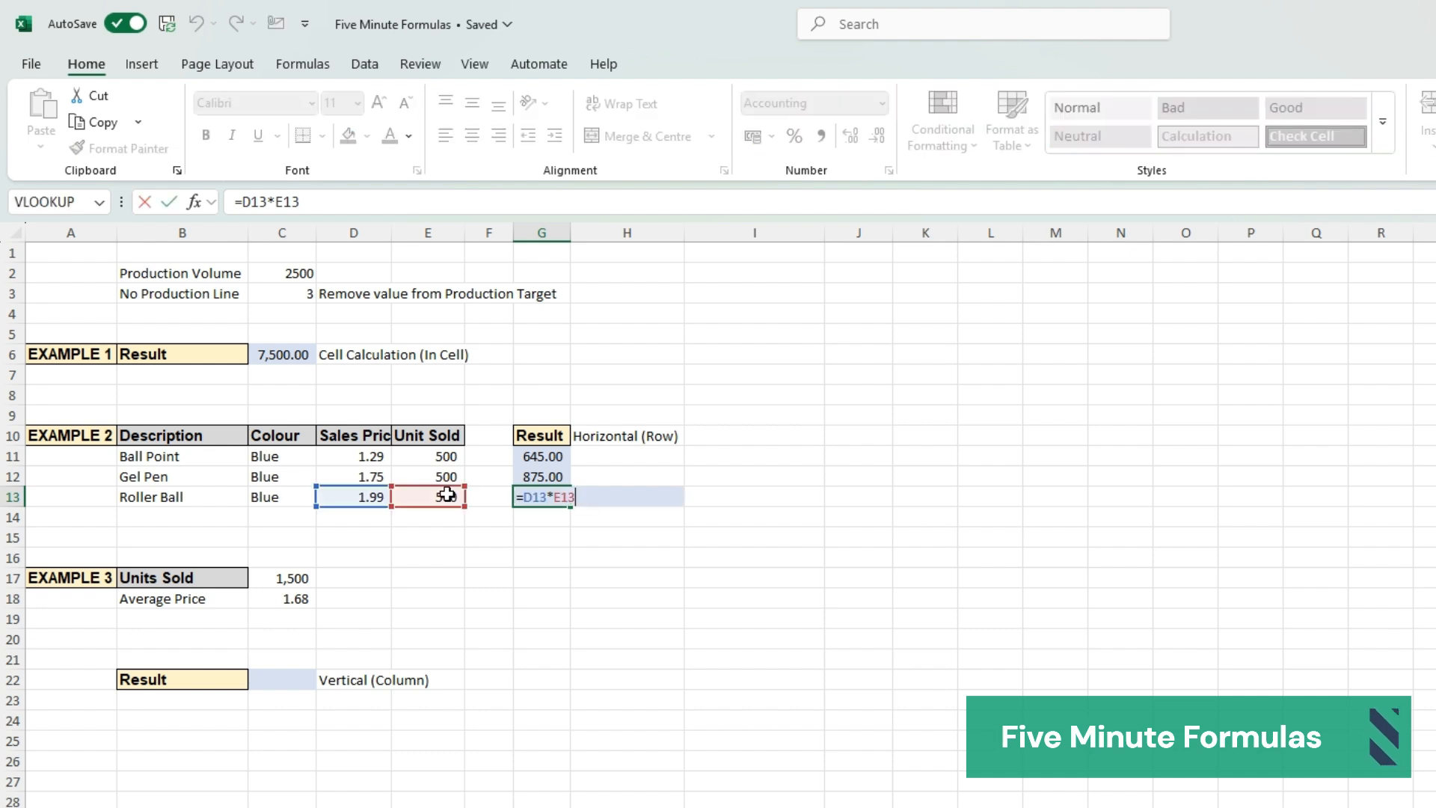
pyautogui.press('Return')
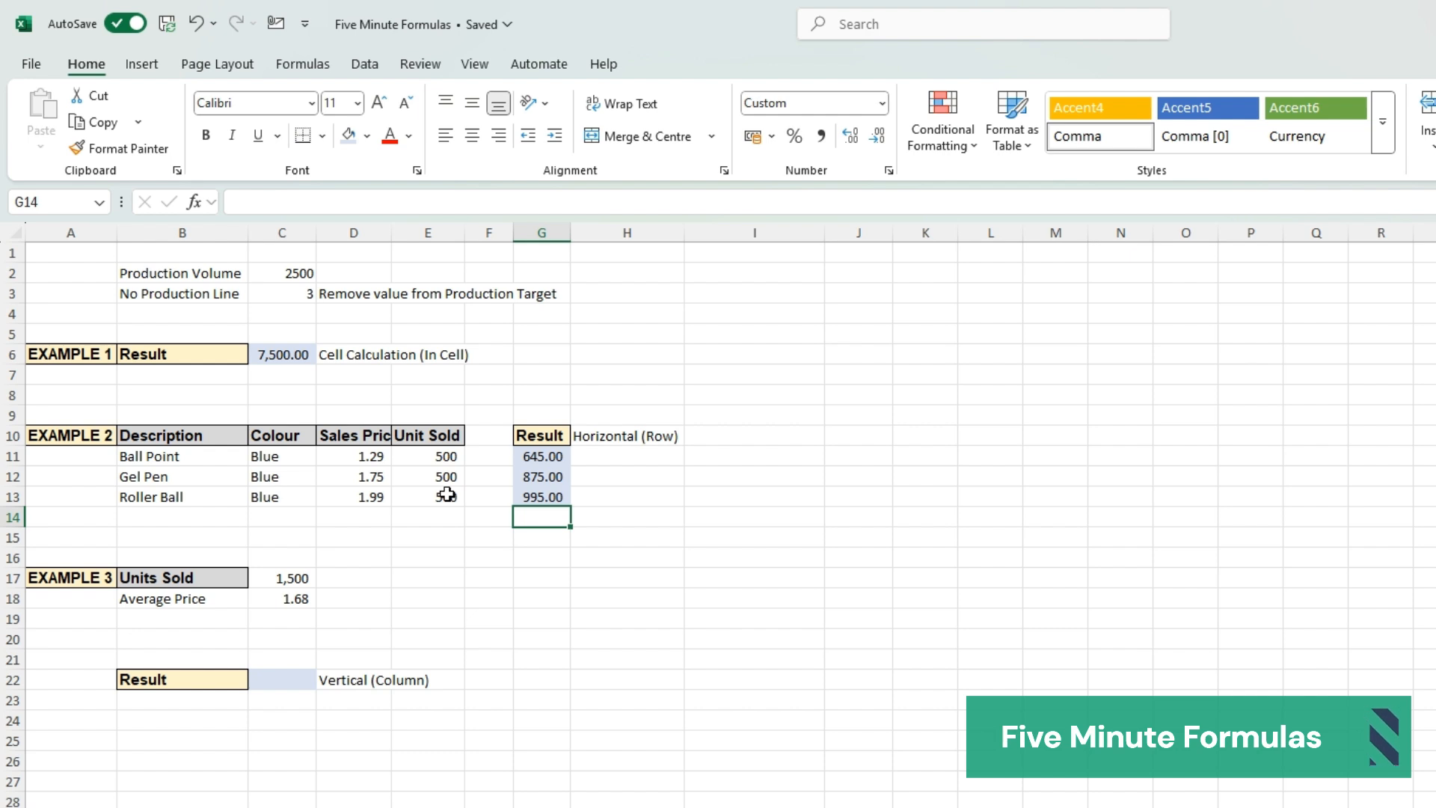
# - Calculate Example 3's result in C22 by multiplying units sold by average price with the formula =C17*C18
pyautogui.click(276, 682)
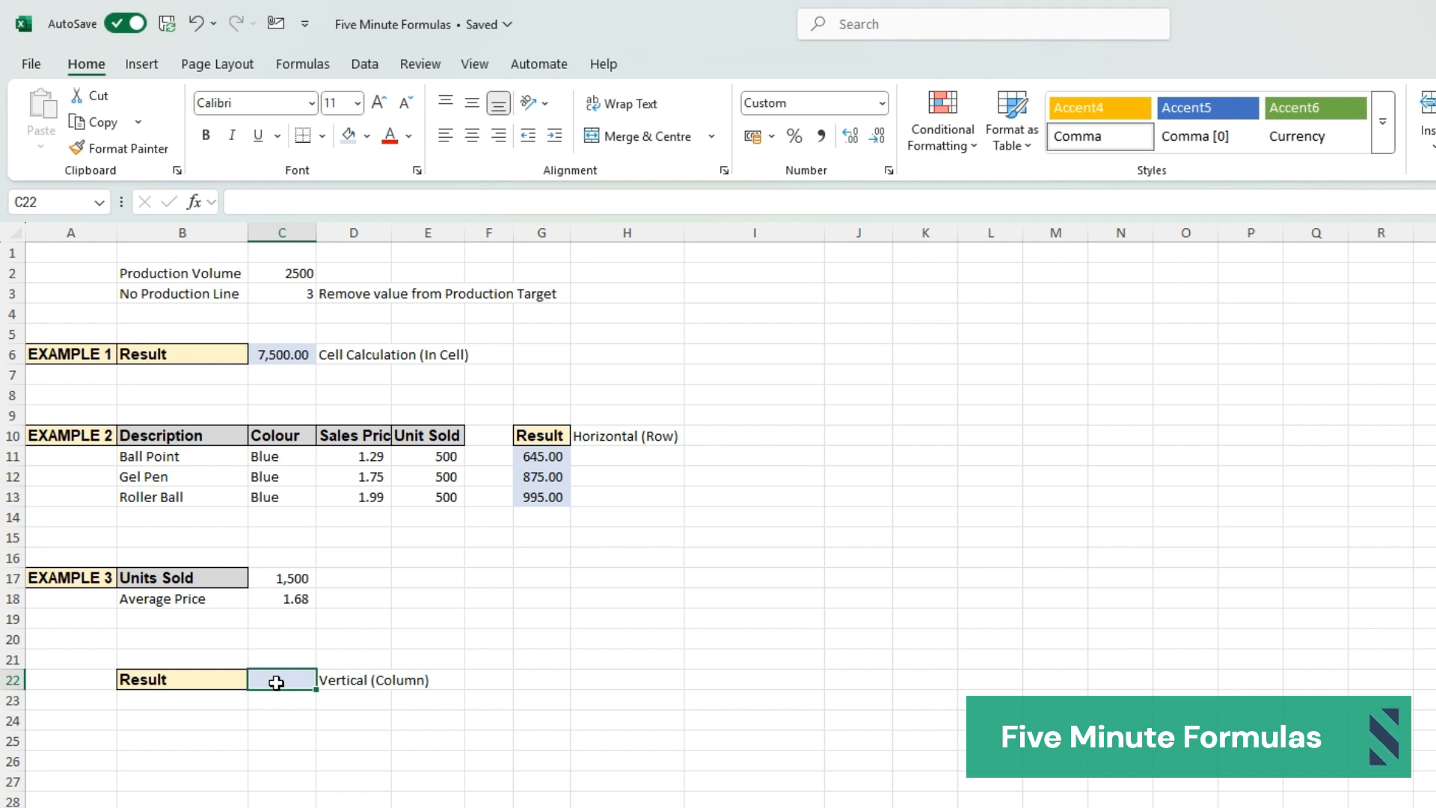
pyautogui.write('=')
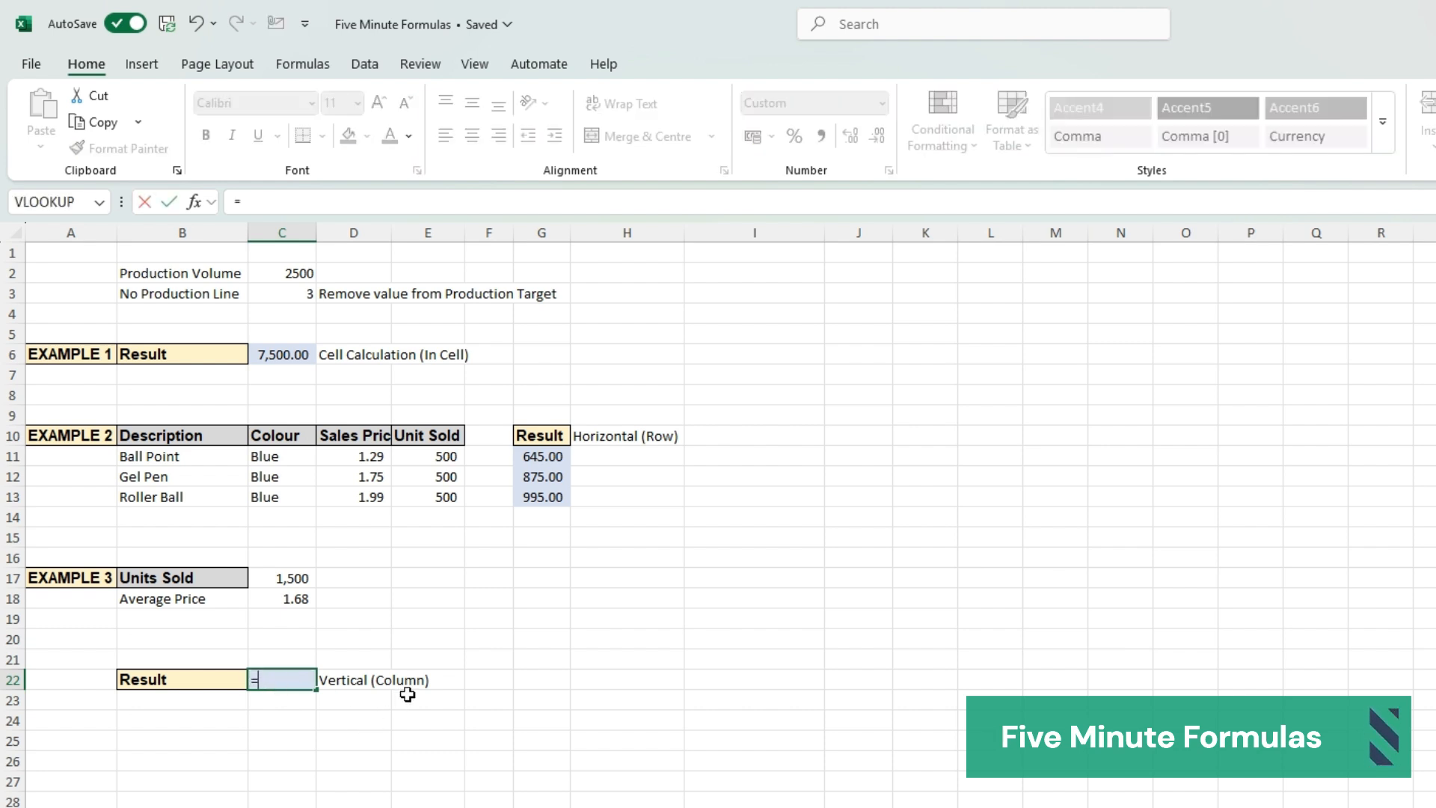
pyautogui.click(274, 578)
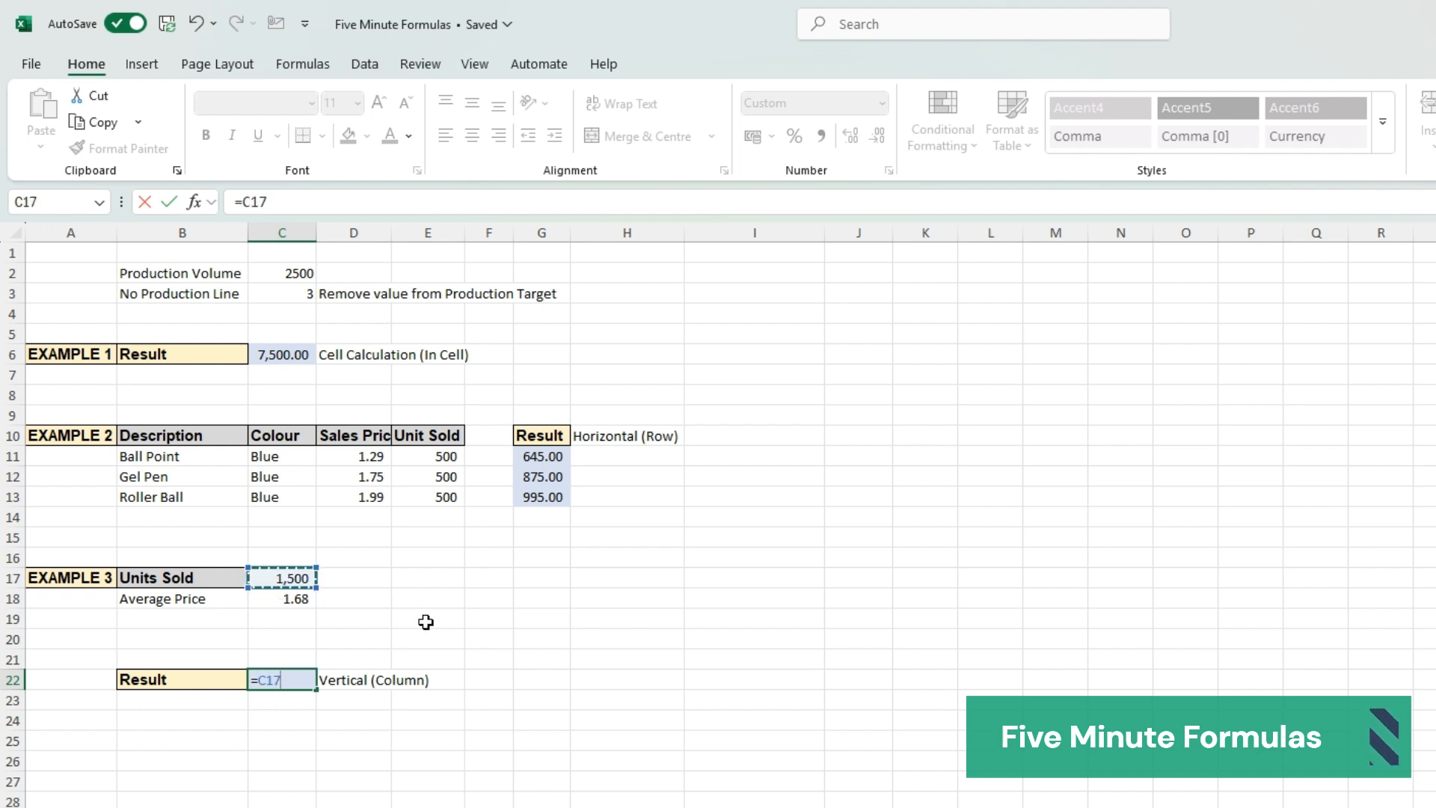
pyautogui.write('*')
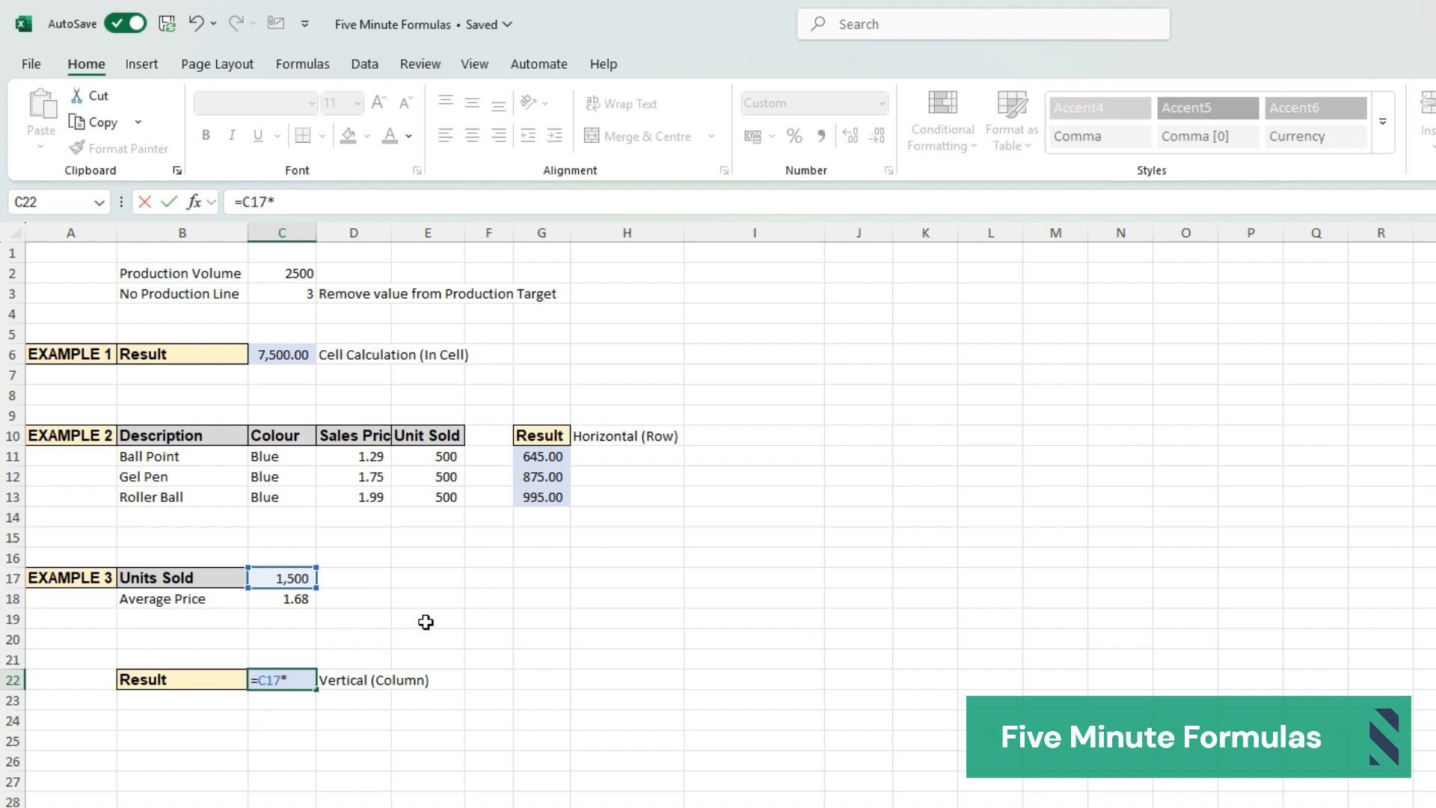
pyautogui.click(287, 601)
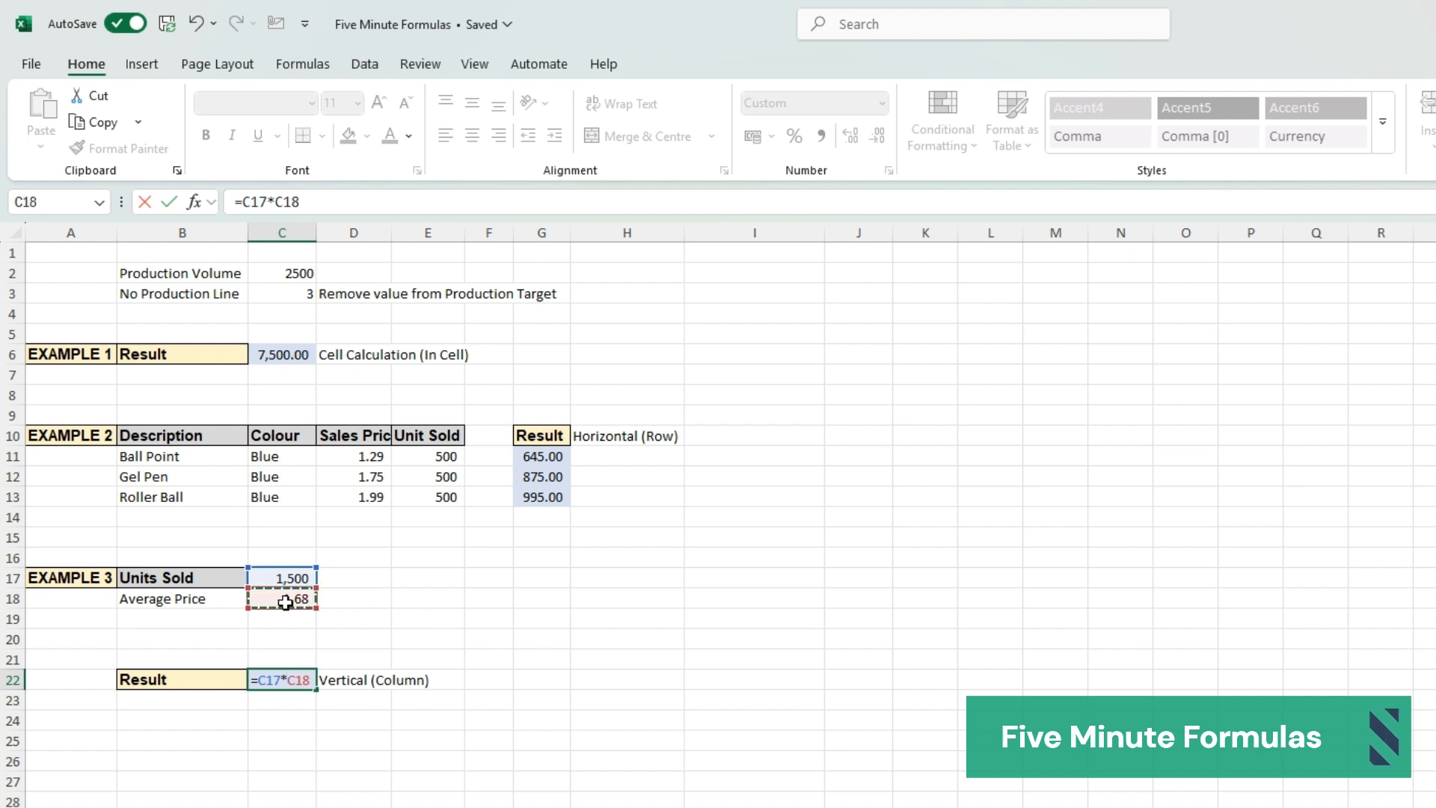
pyautogui.press('Return')
# - Reopen the formula in Example 3's result cell C22 to review its references to the units sold and average price cells
pyautogui.press('Up')
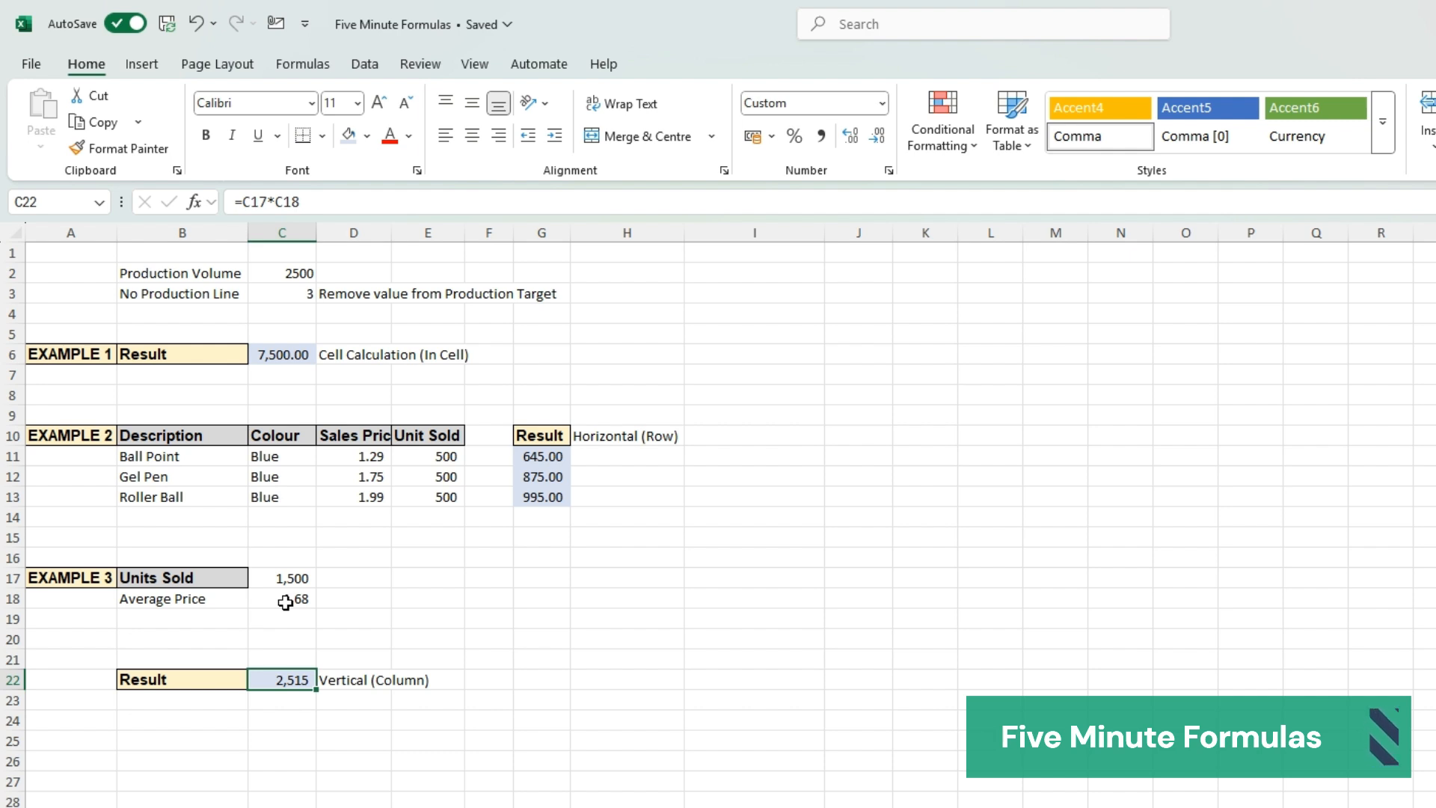
pyautogui.press('F2')
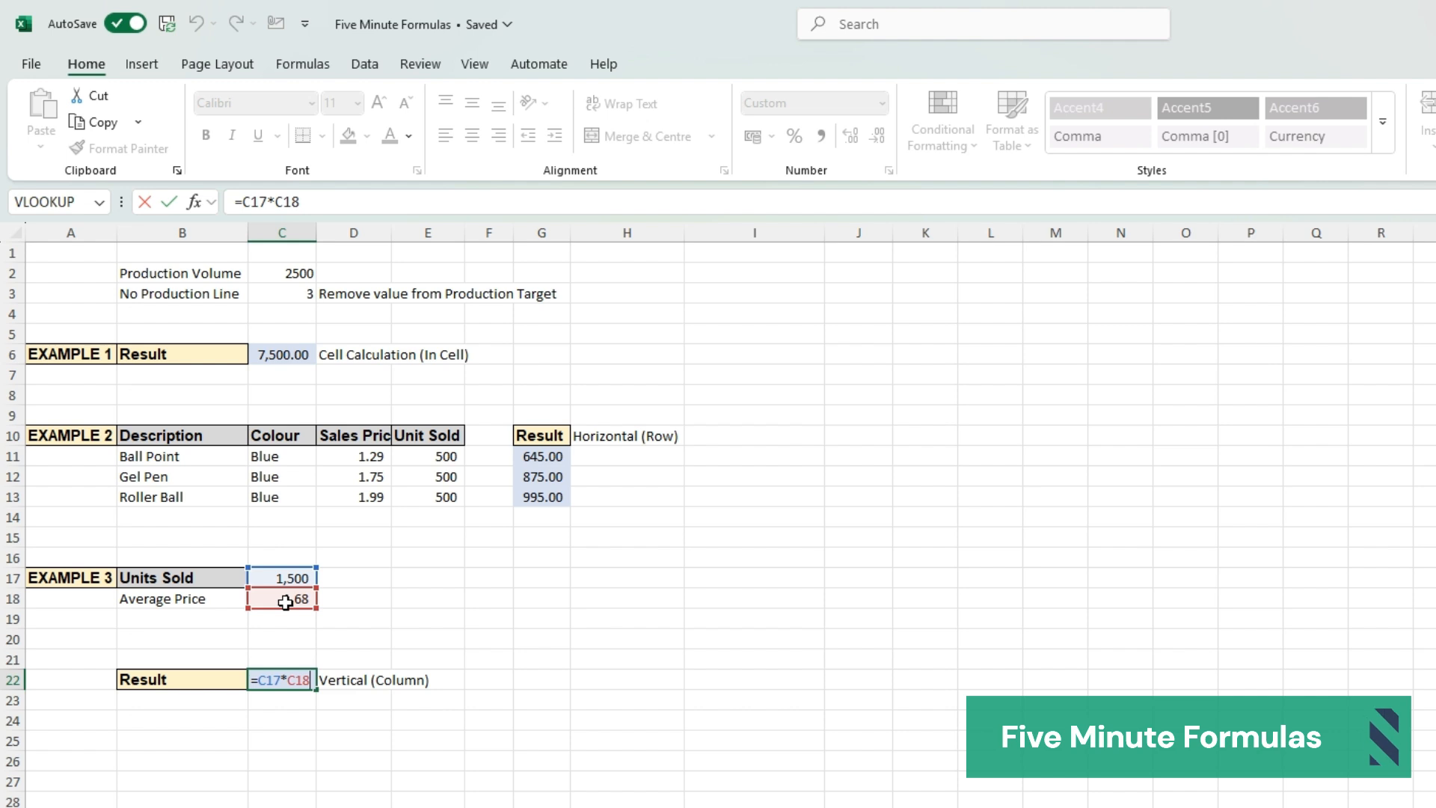
pyautogui.press('Return')
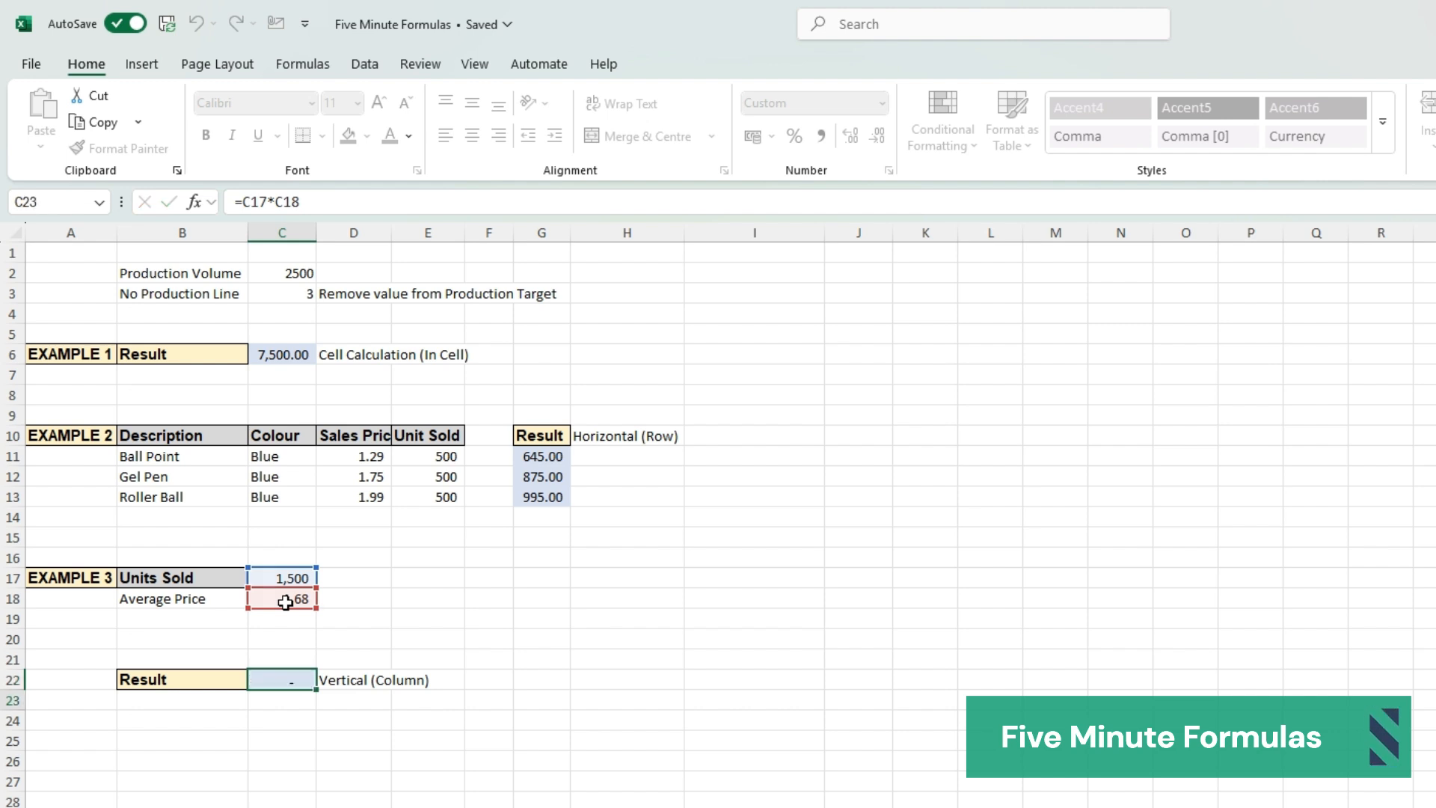
pyautogui.press('Up')
pyautogui.press('F2')
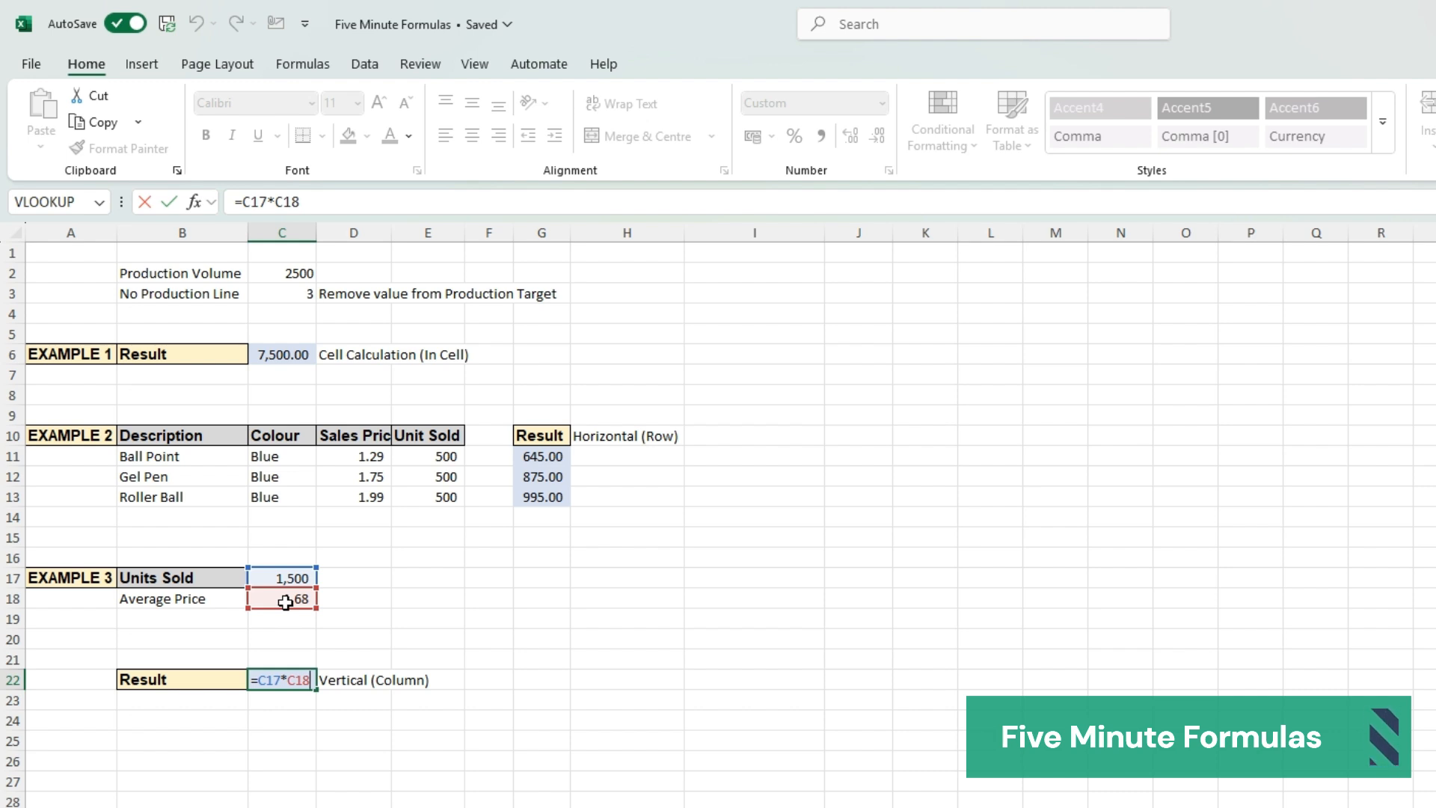
pyautogui.press('Return')
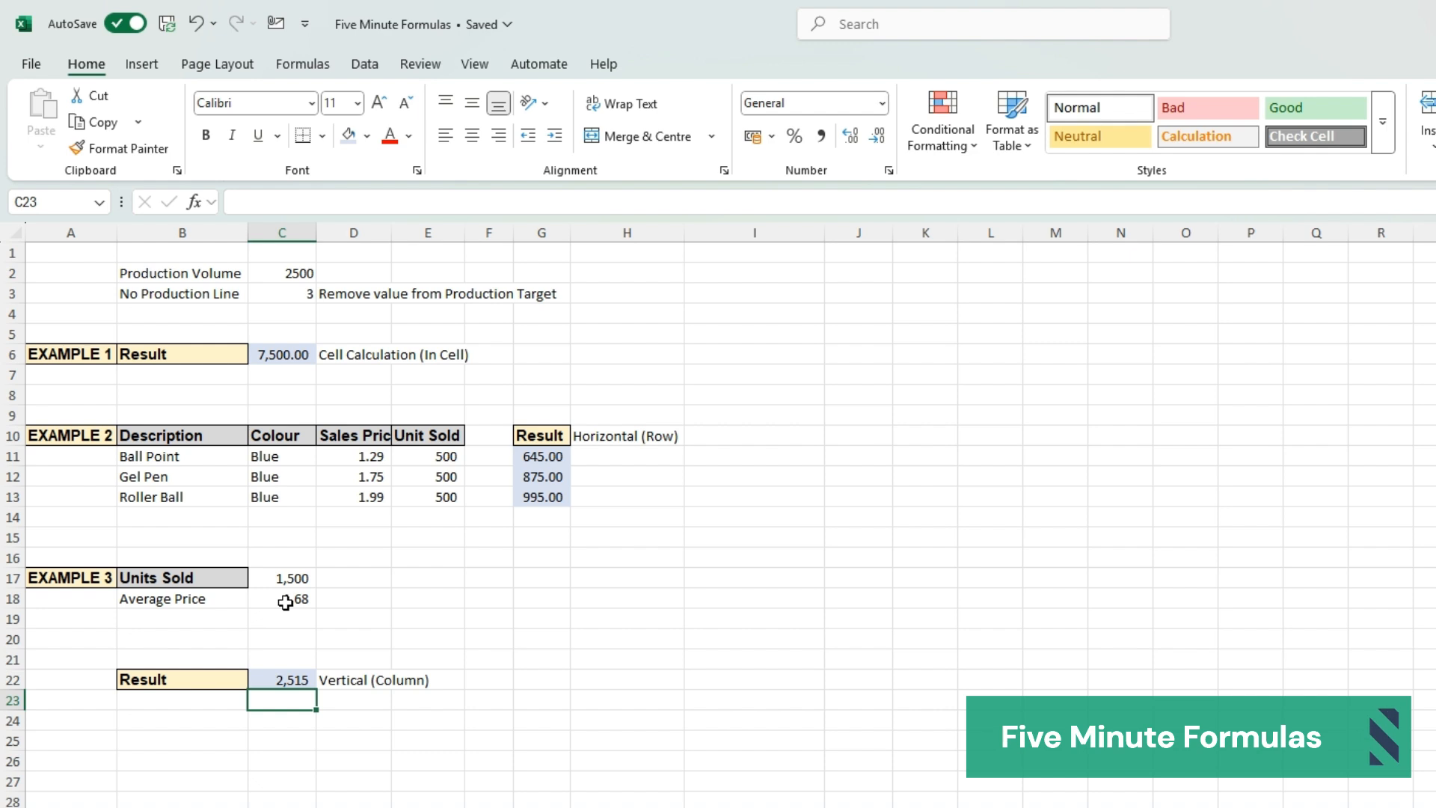
pyautogui.press('Up')
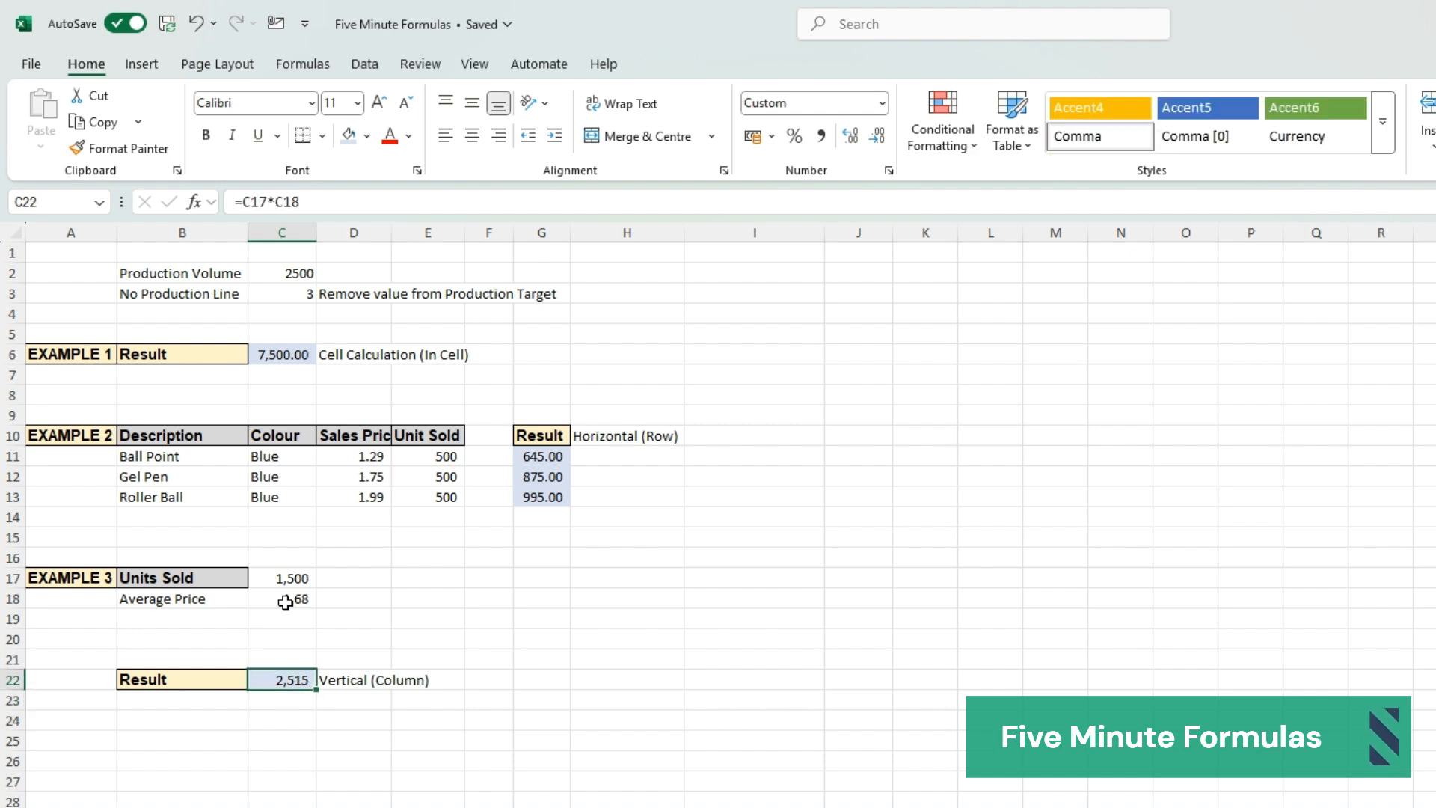